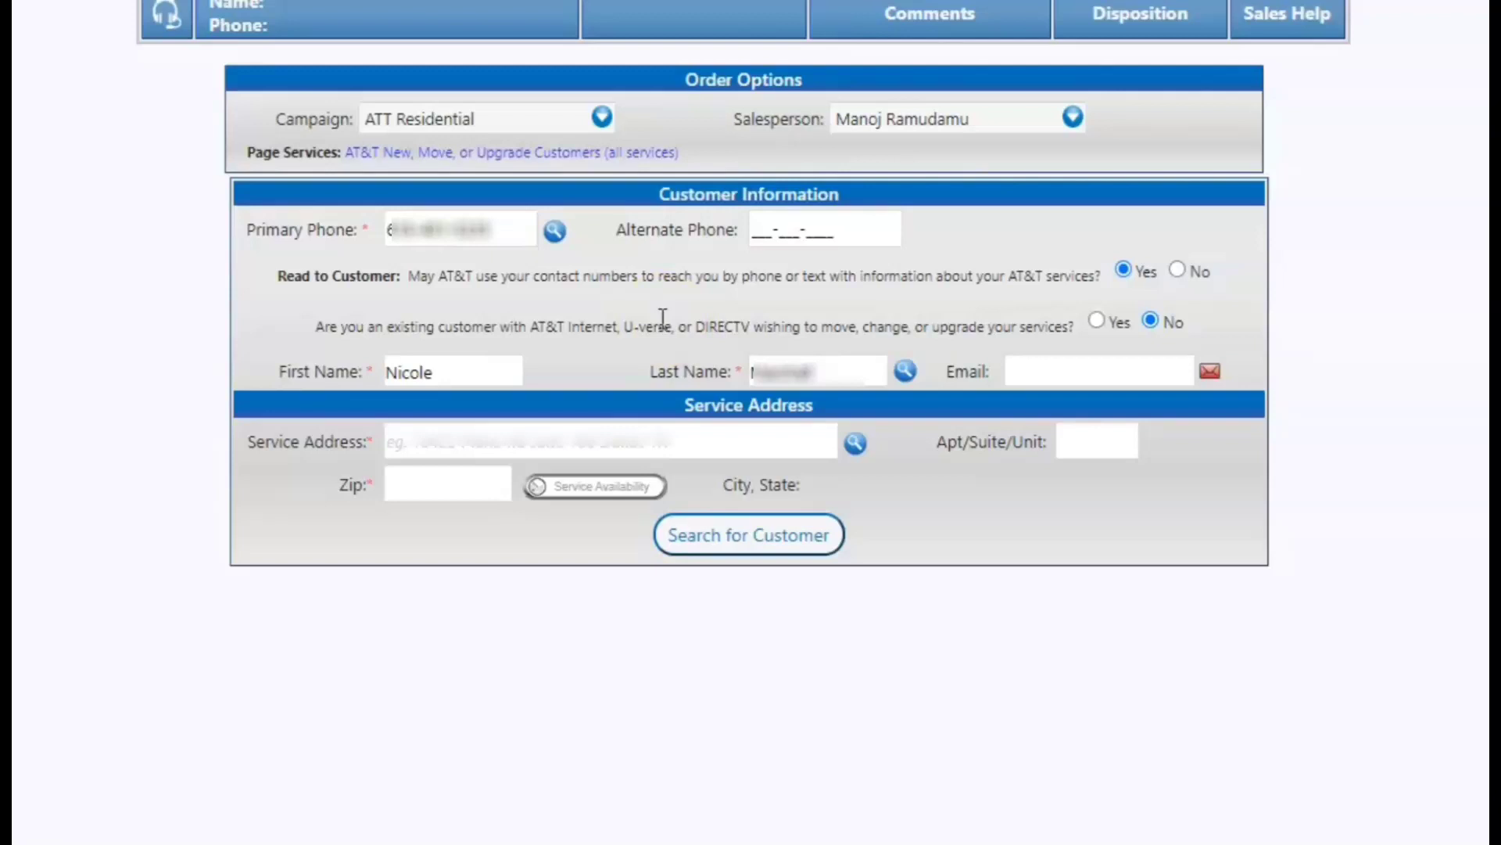
Paste the customer's e-mail address into the Email field, below the phone number.
triple_click(526, 228)
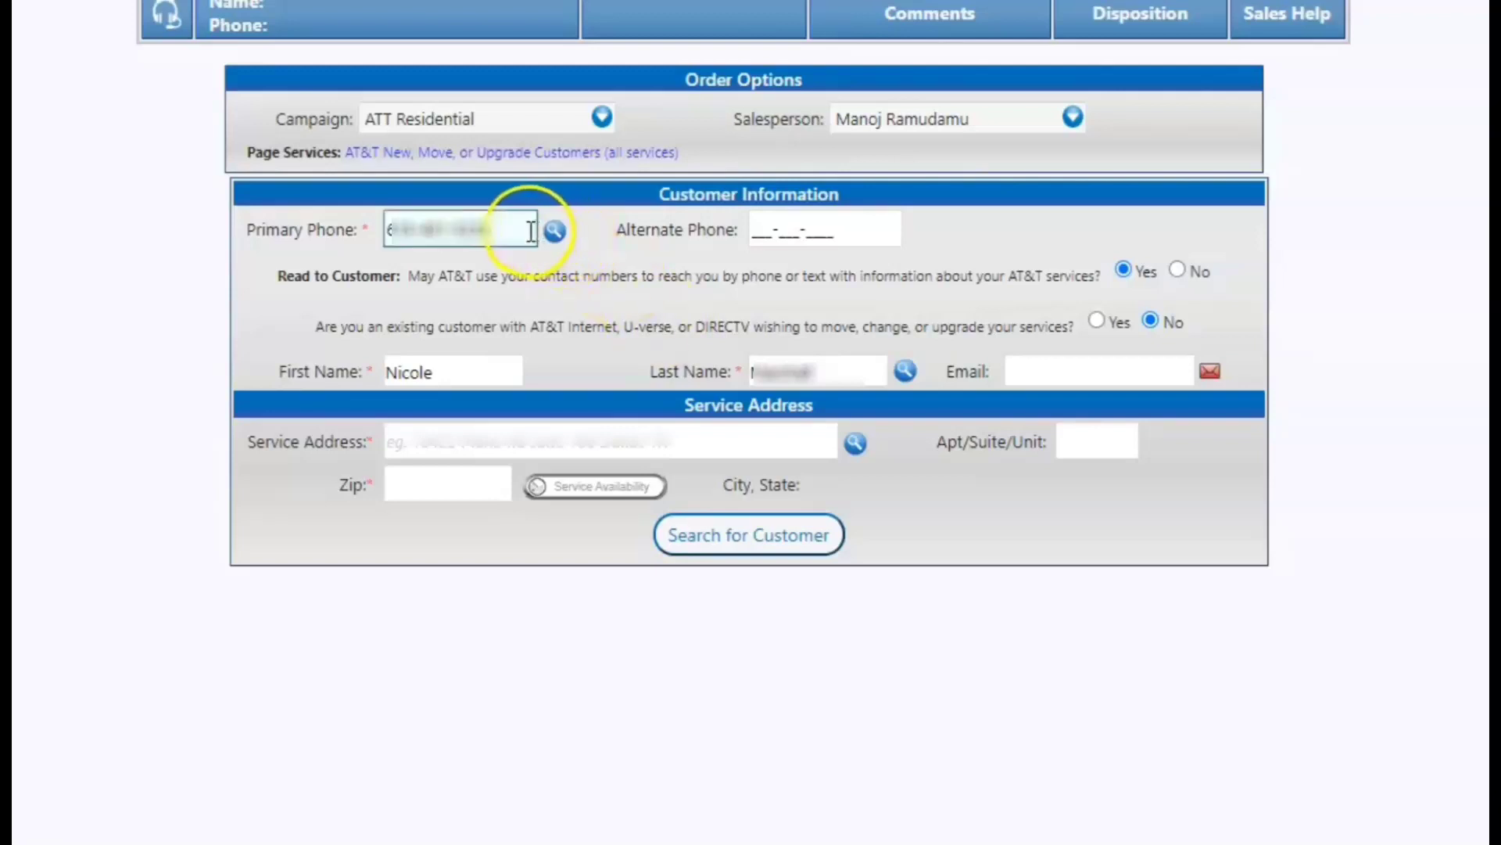
left_click(502, 263)
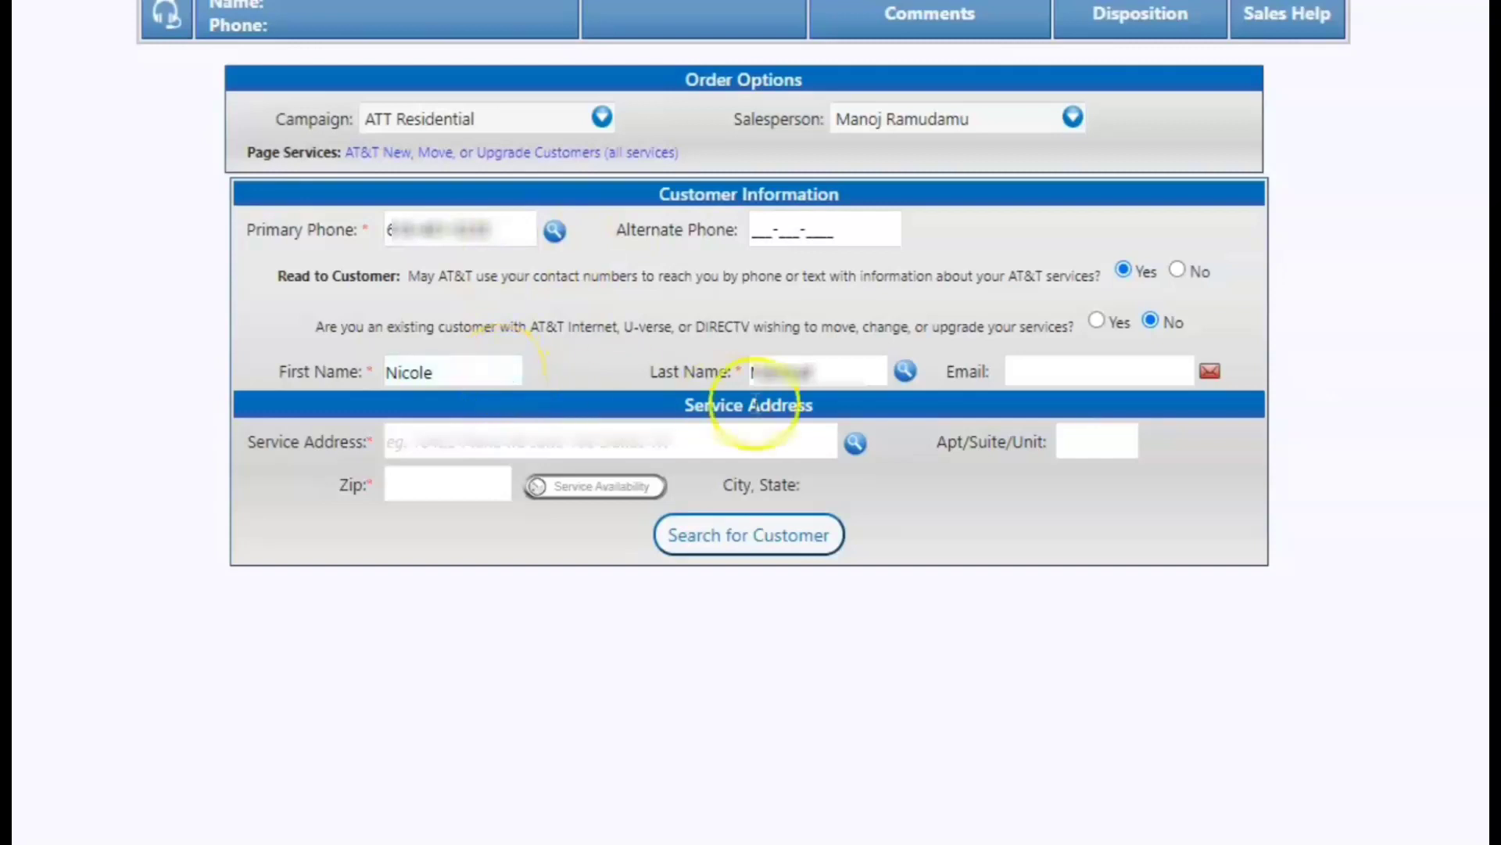
left_click(1029, 375)
right_click(1026, 375)
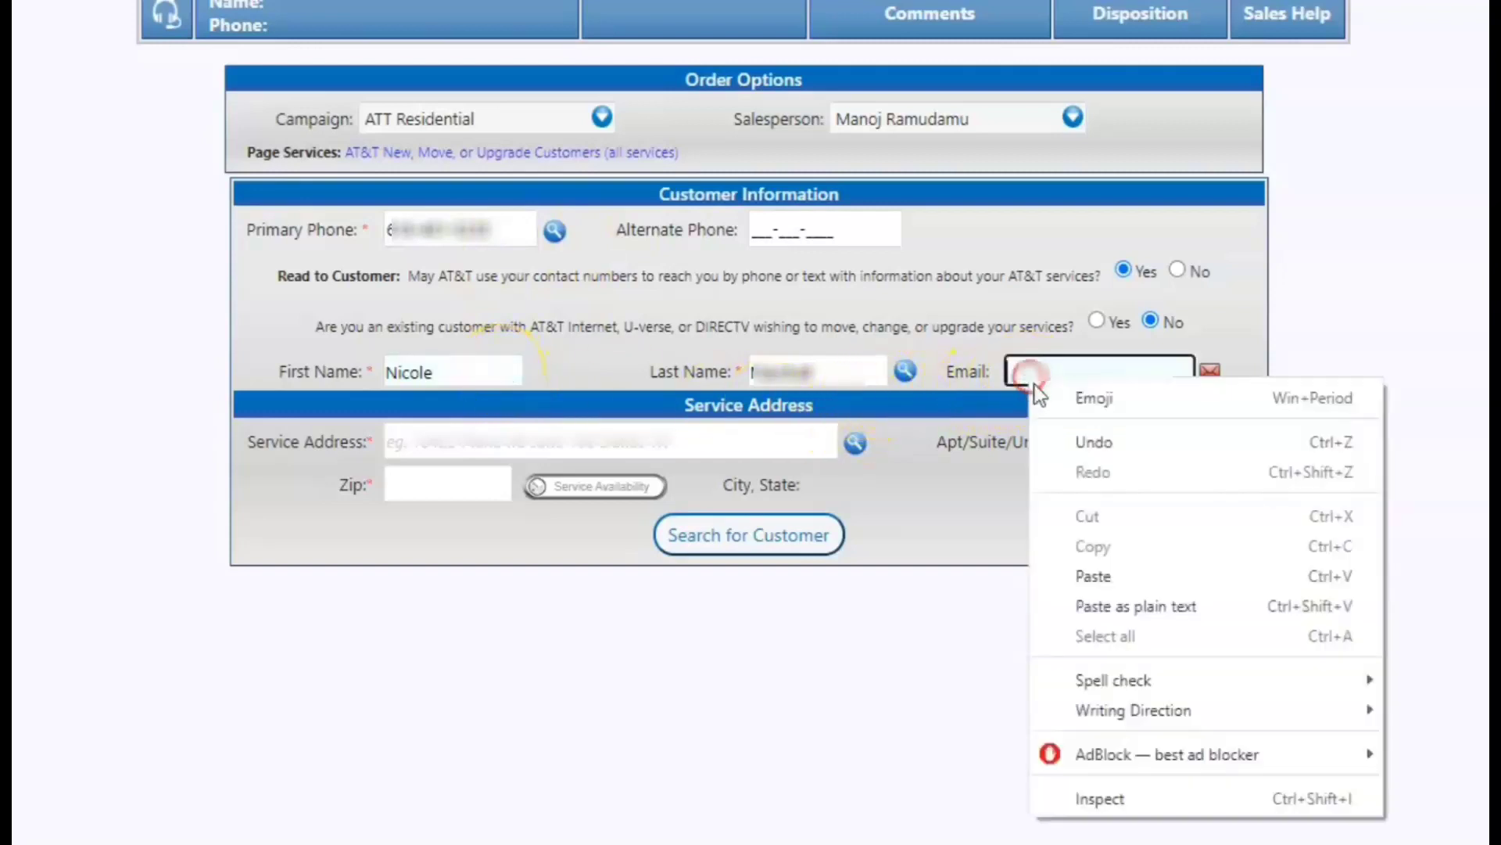
left_click(1068, 574)
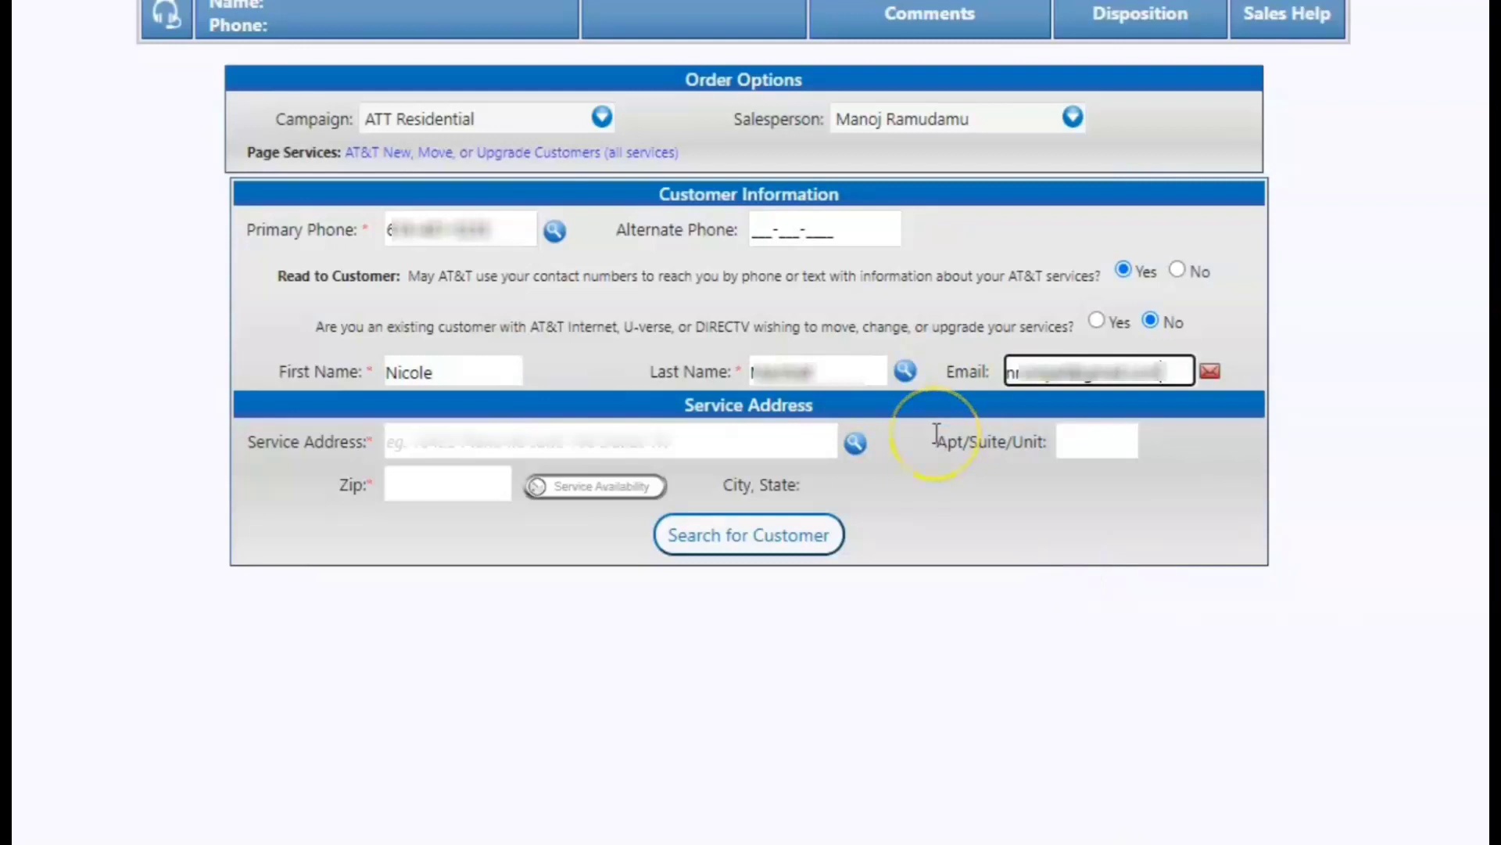
left_click(777, 440)
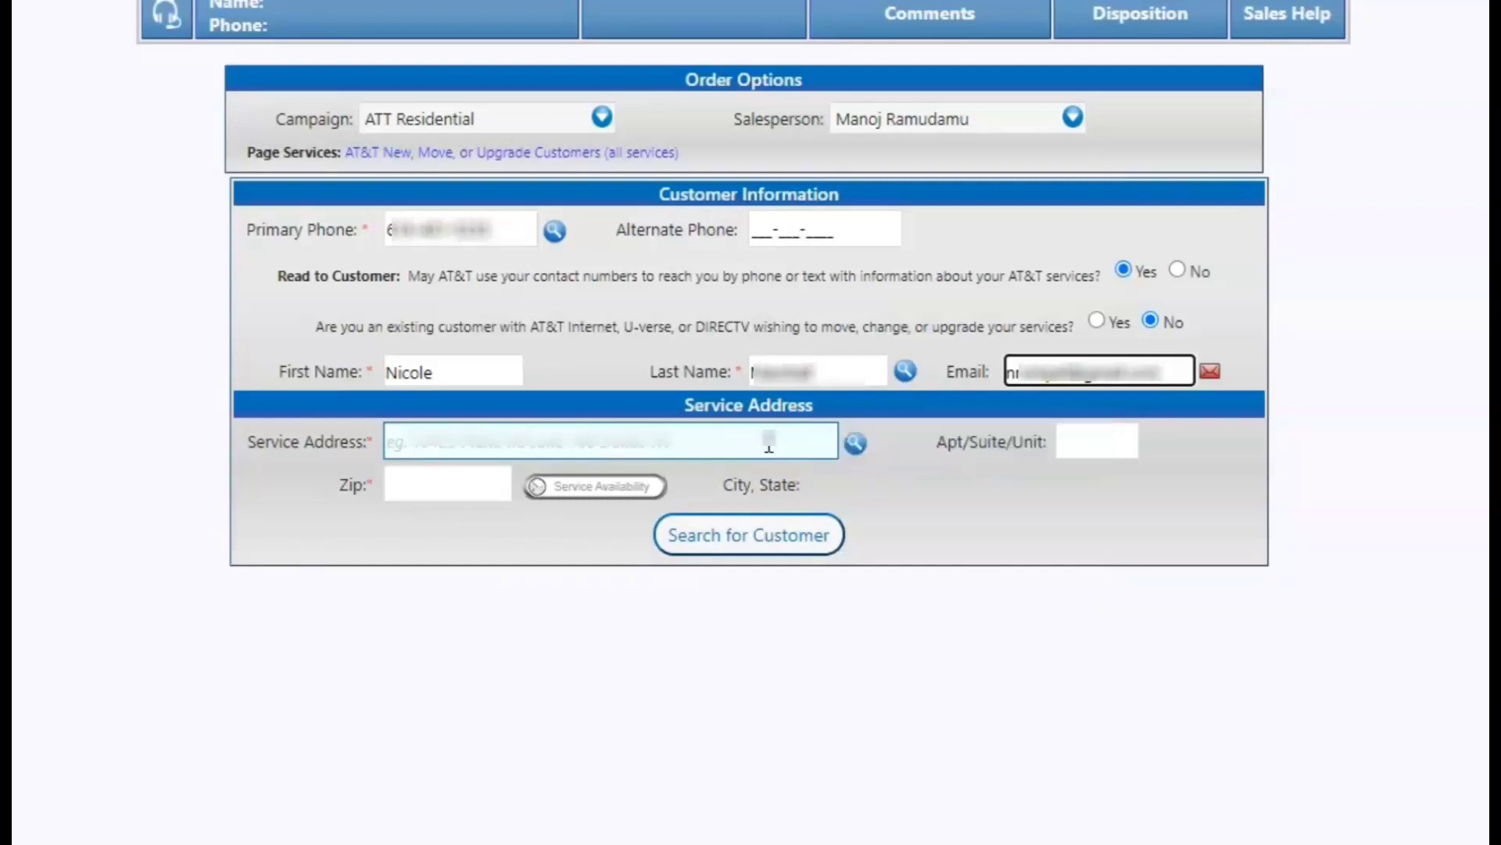
left_click(769, 445)
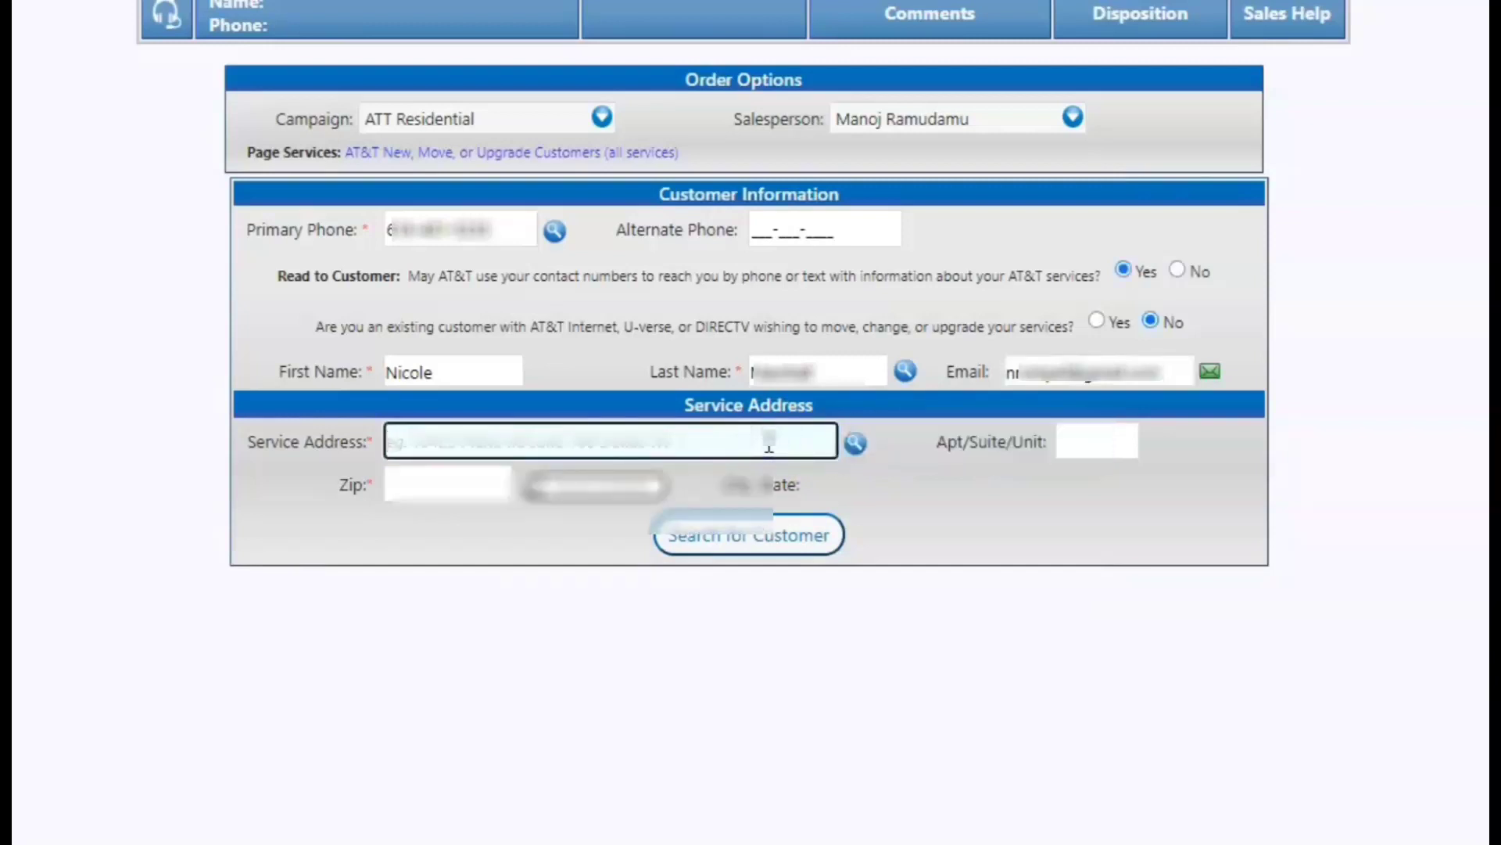
type("45")
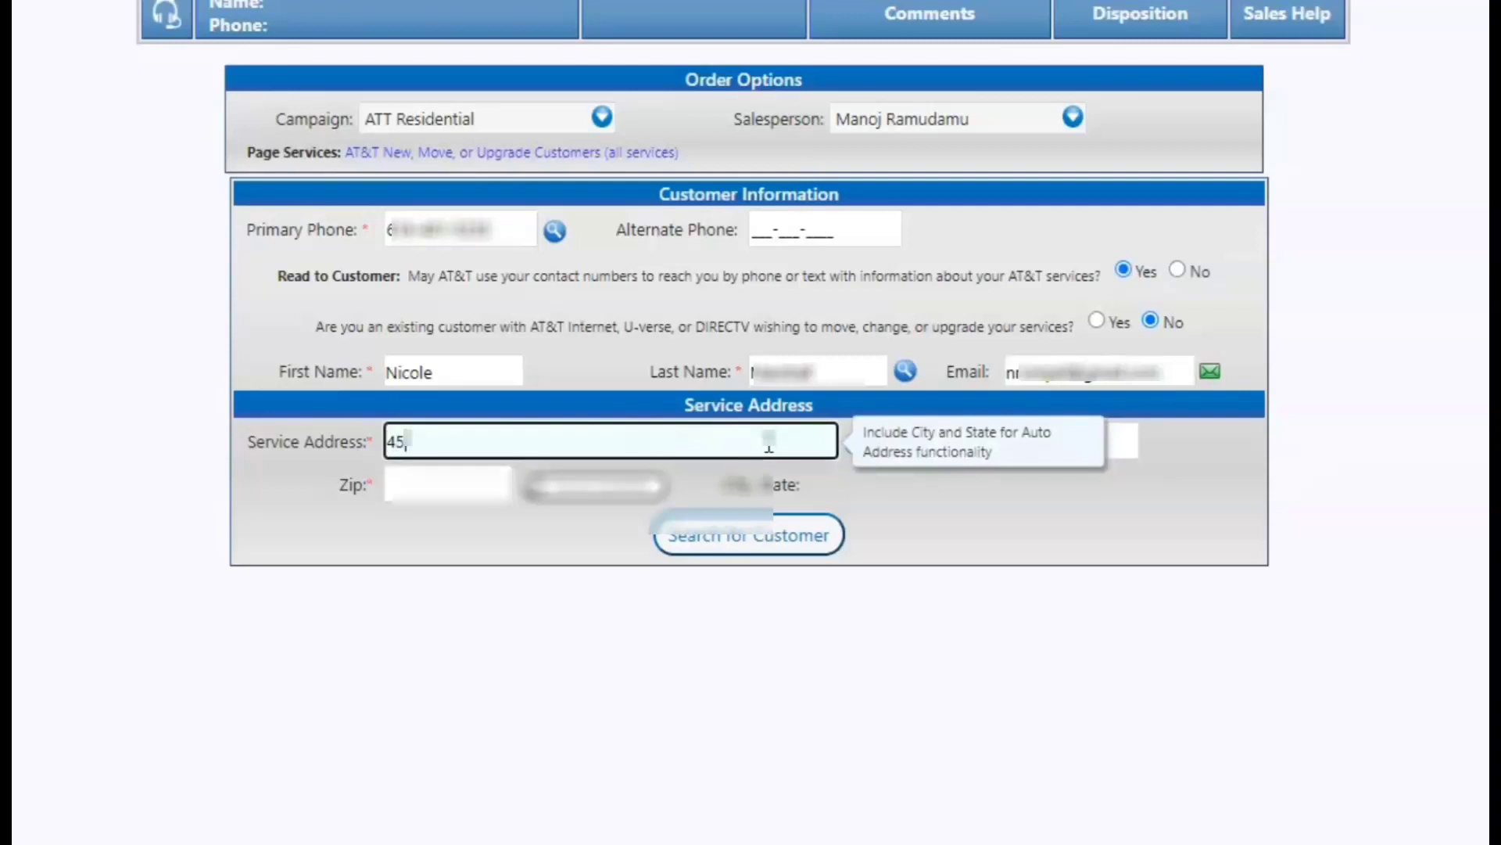
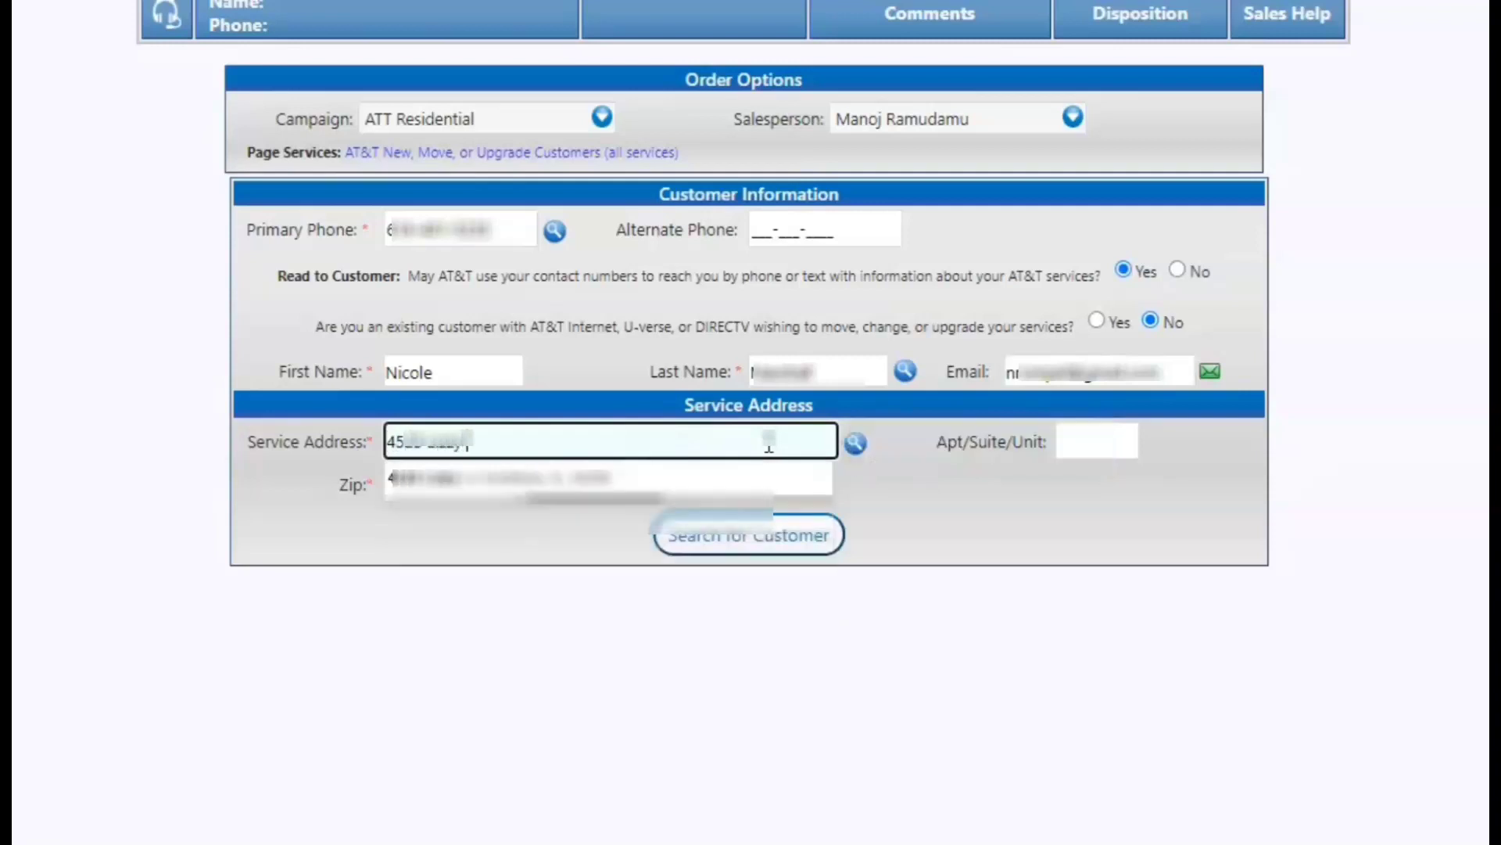
left_click(716, 478)
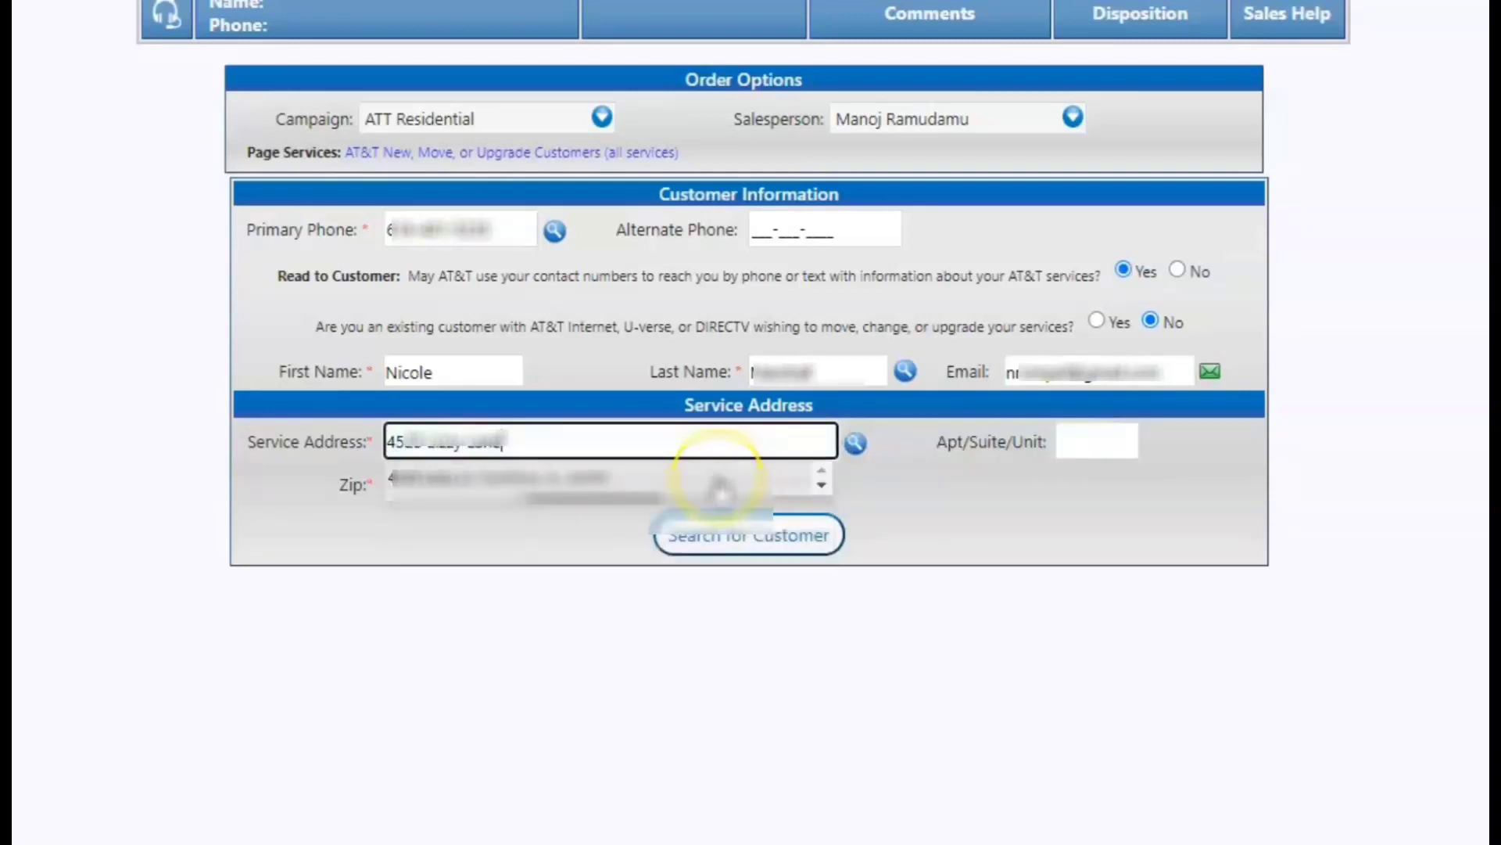
left_click(724, 532)
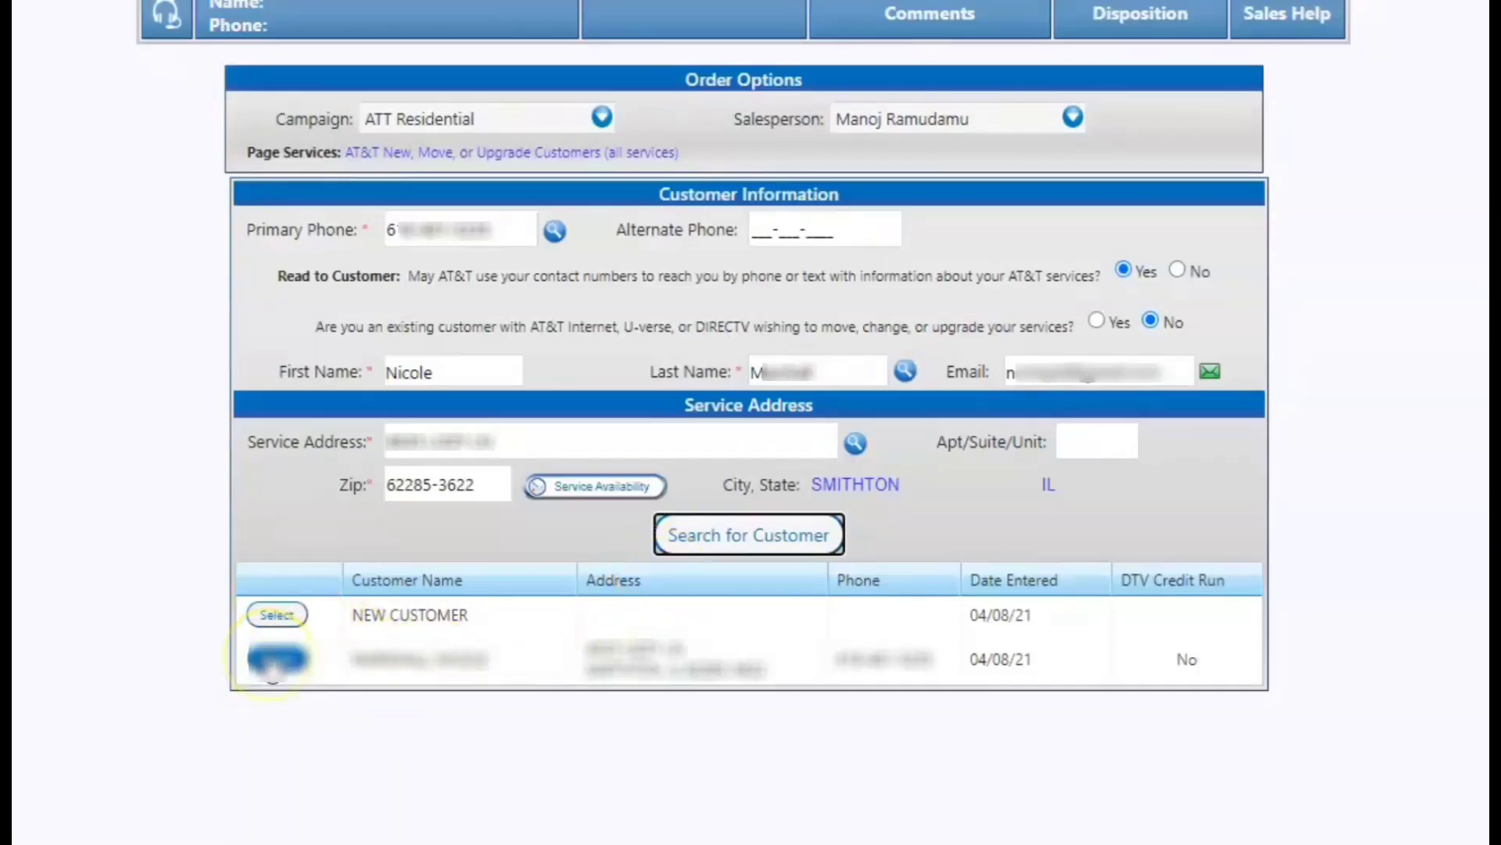
Select the existing customer and their AT&T account, build a sales offer, and start a new wireless account.
left_click(275, 660)
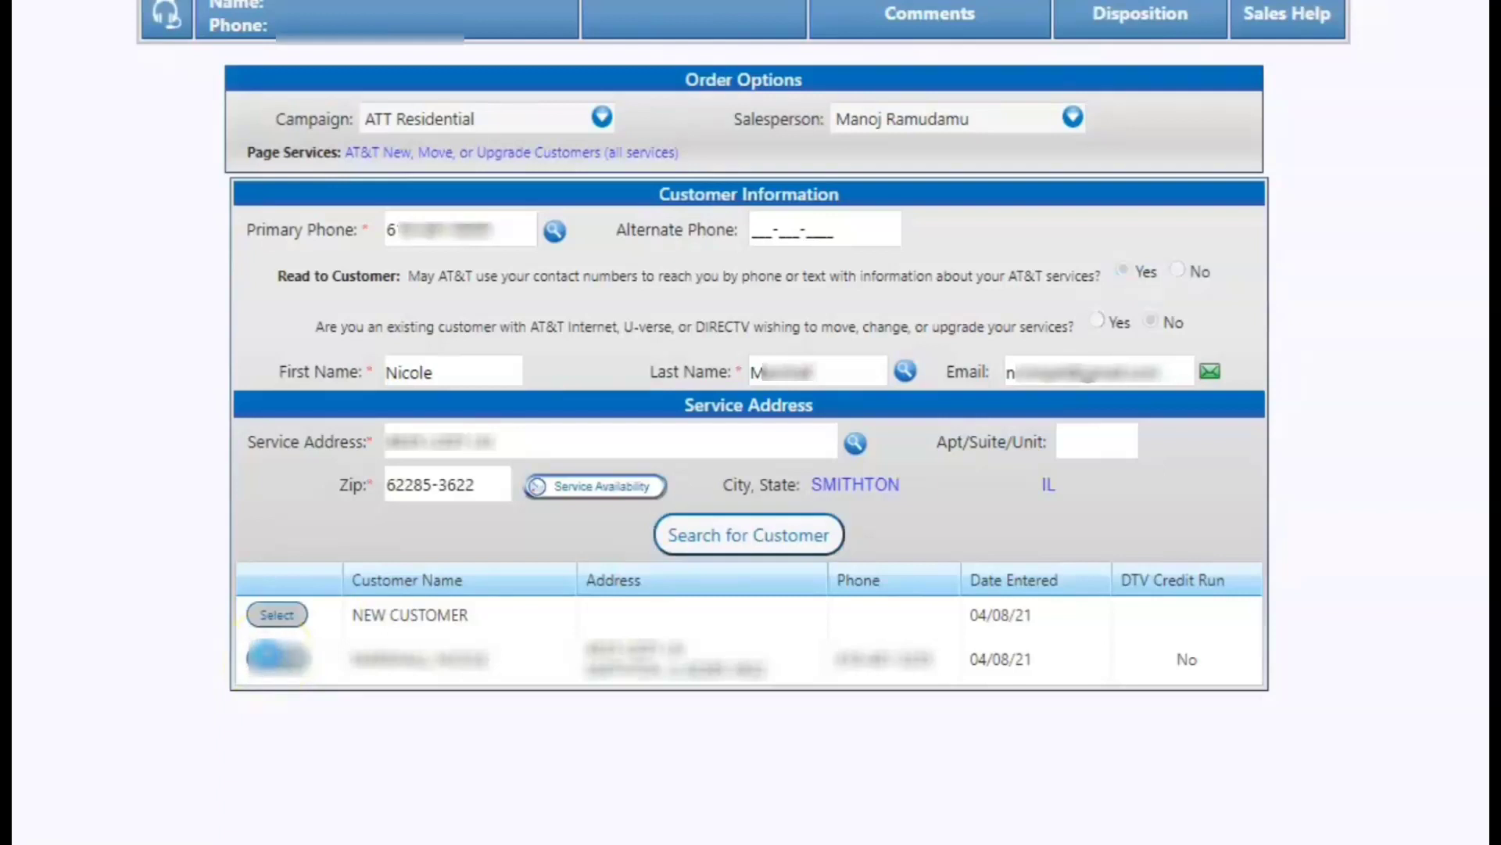
left_click(490, 608)
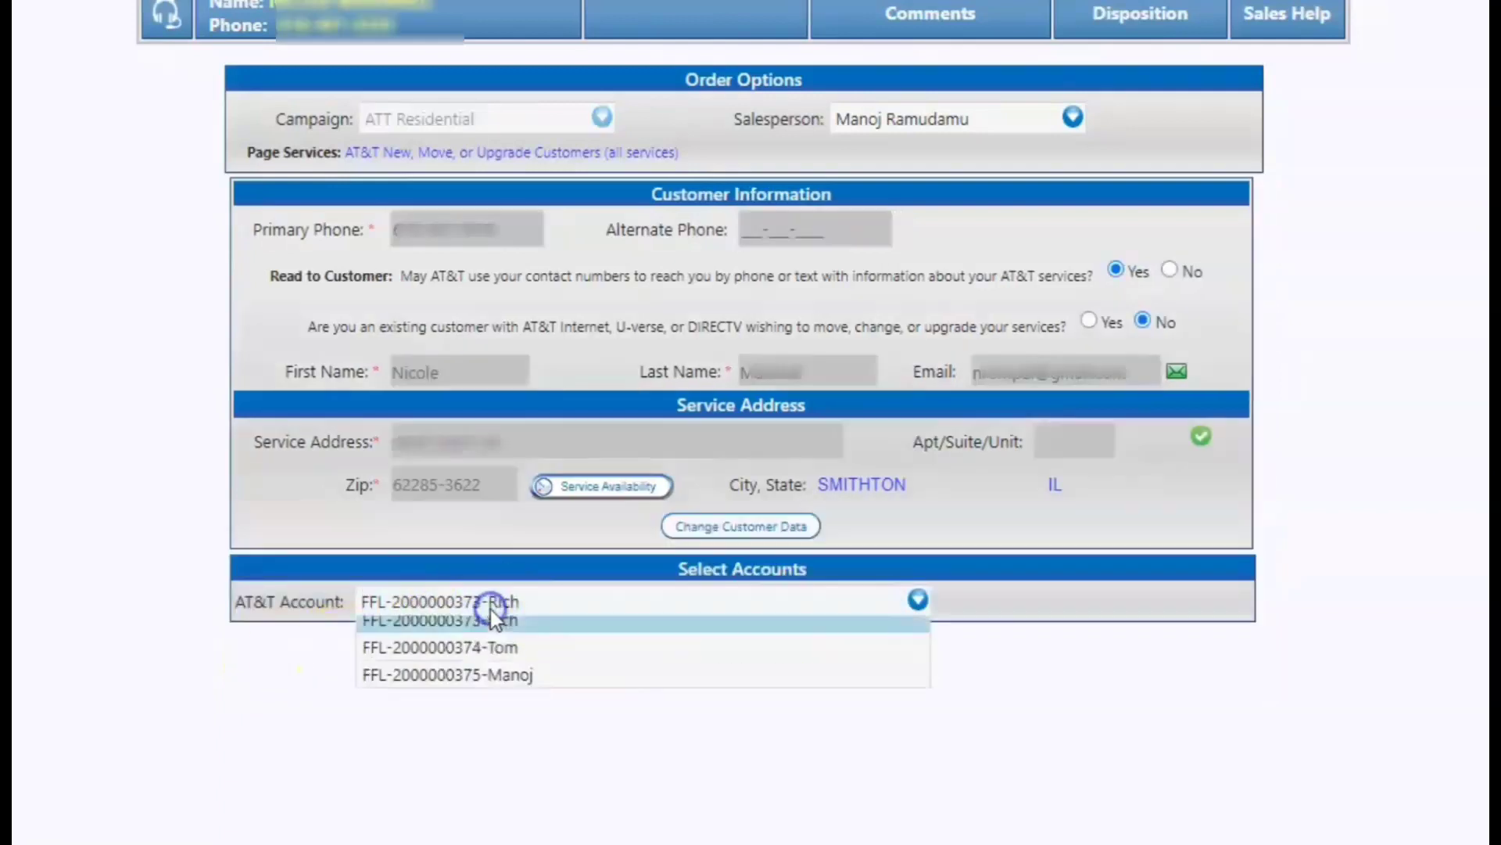
left_click(497, 683)
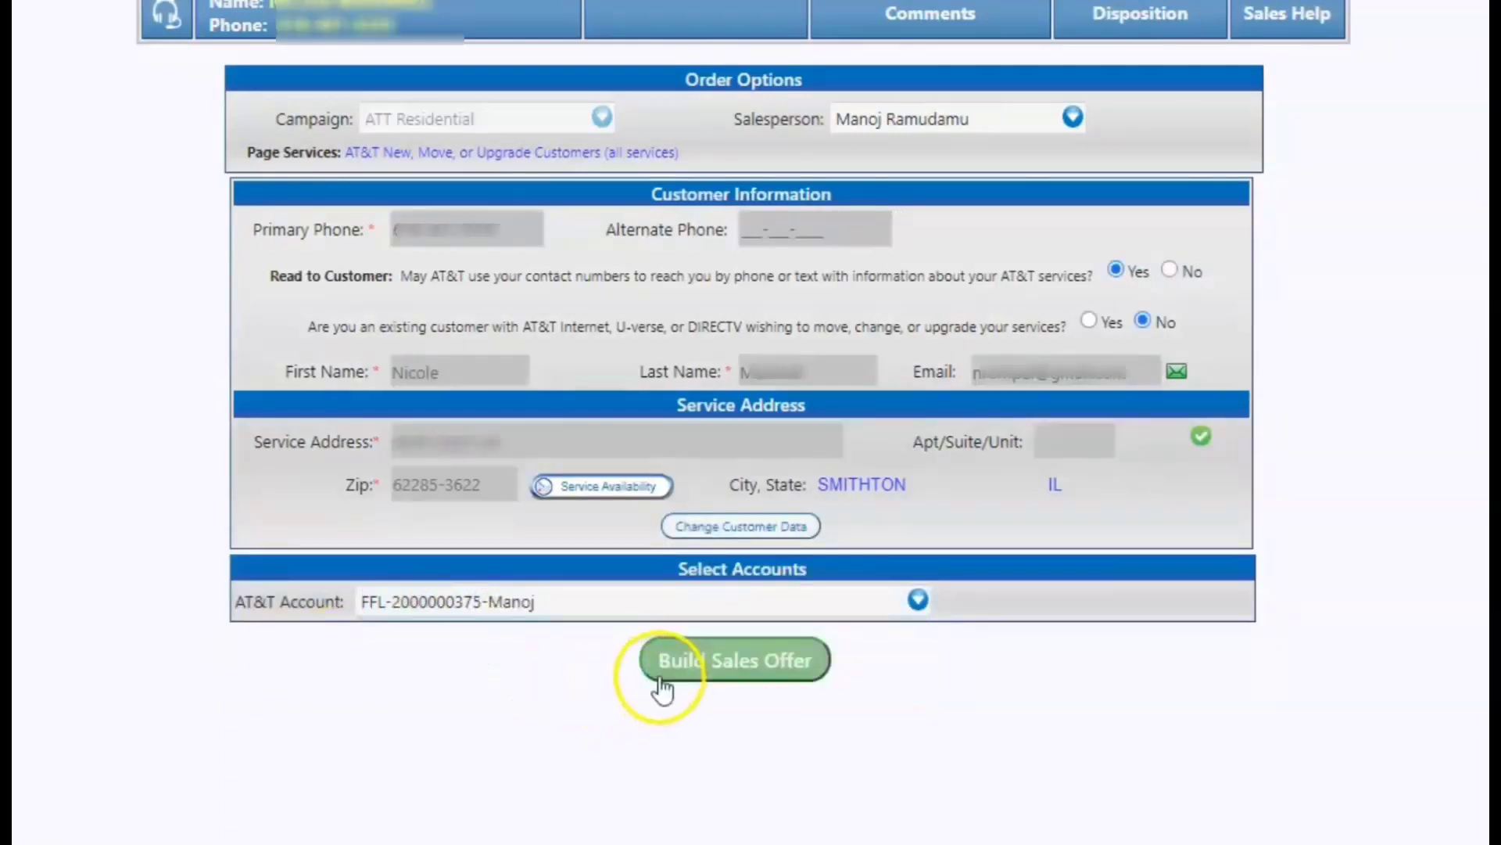
left_click(723, 669)
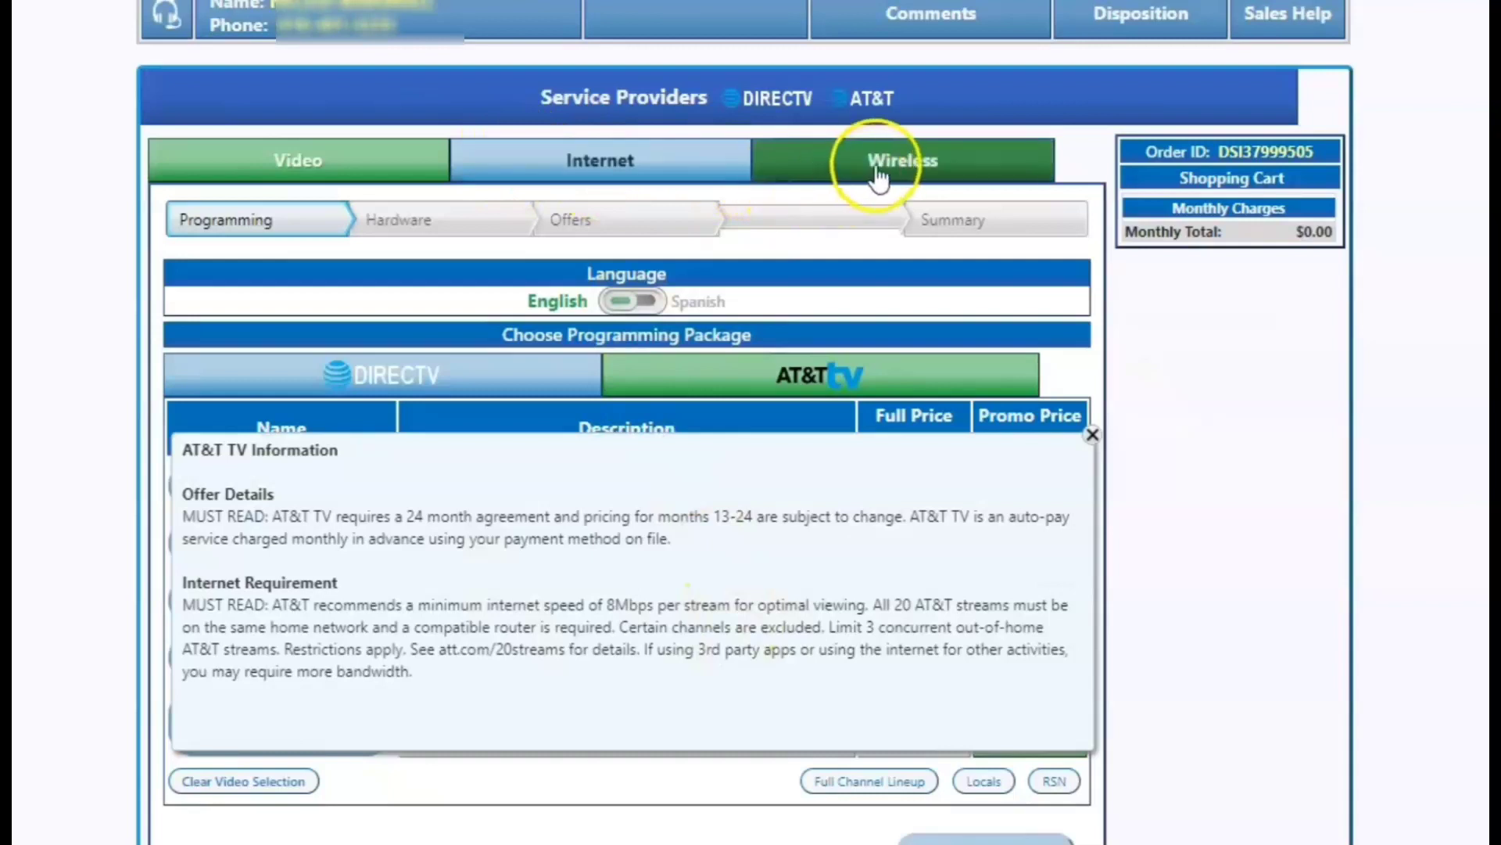
left_click(880, 174)
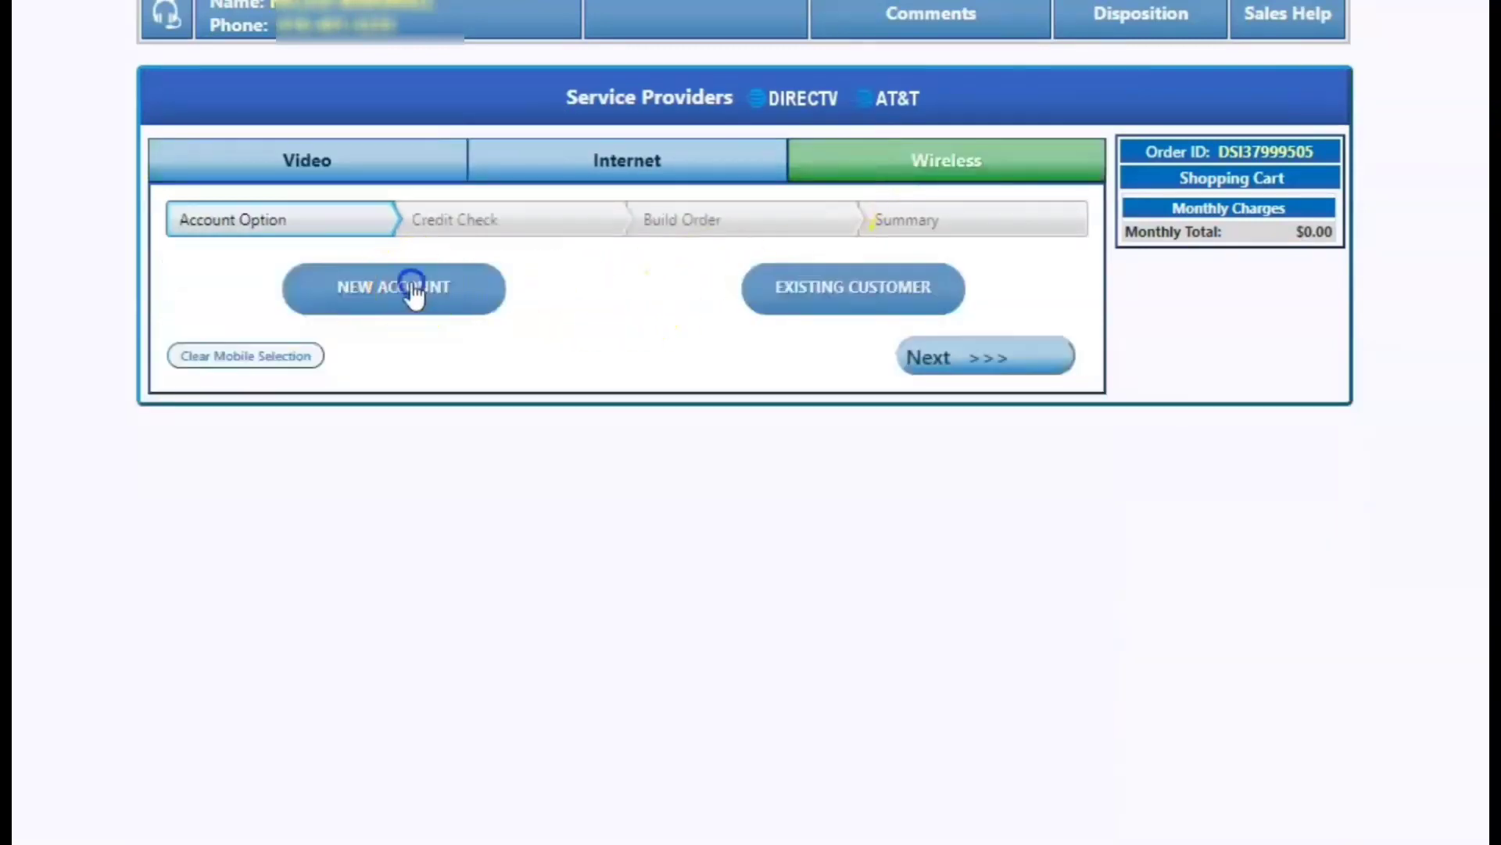
left_click(410, 285)
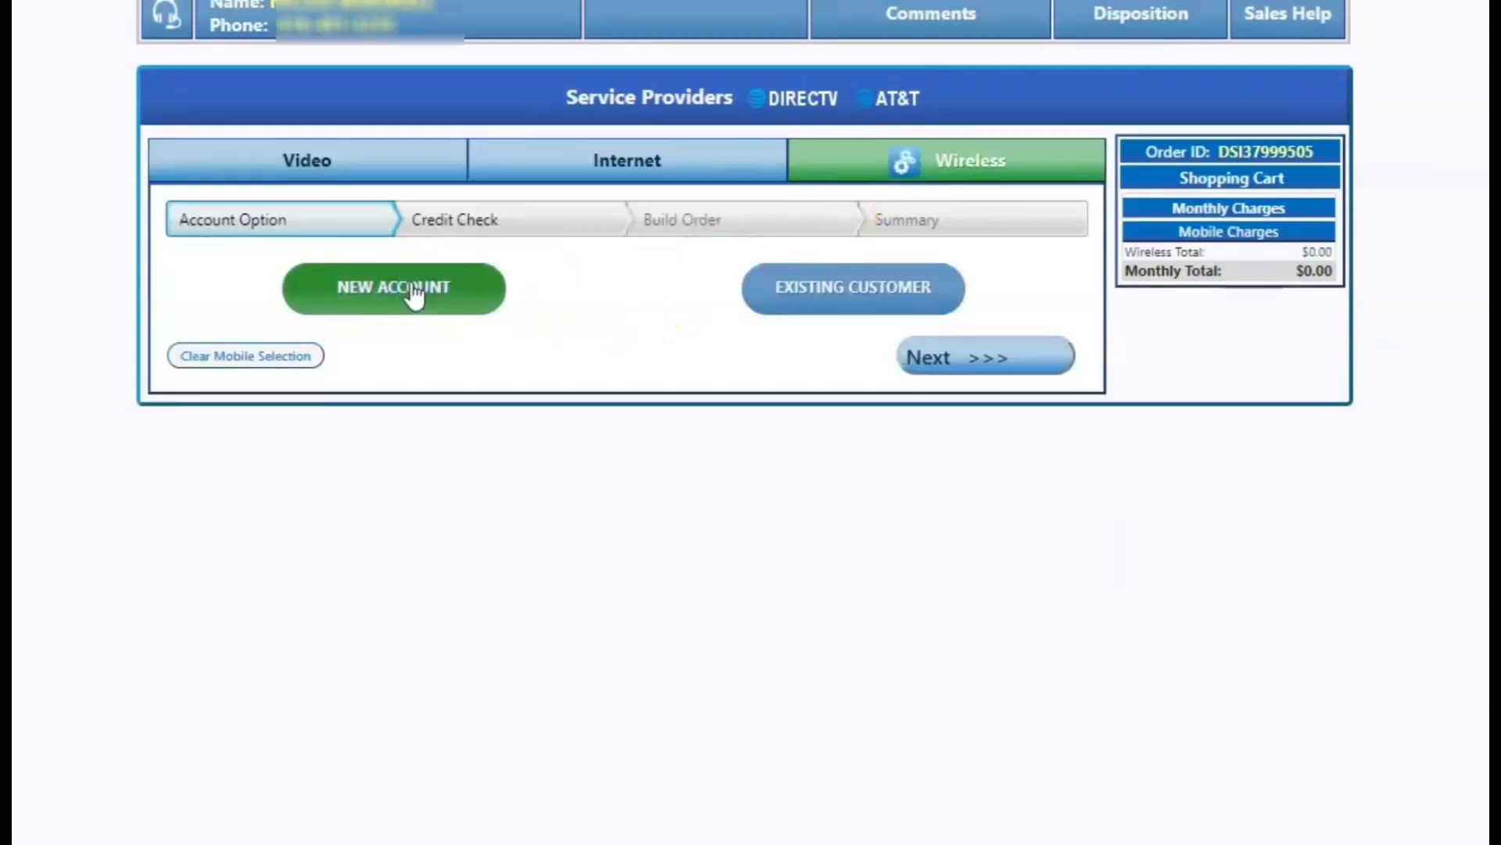
On the credit check, request 4 lines, answer Yes to porting, and accept the credit consent.
left_click(942, 365)
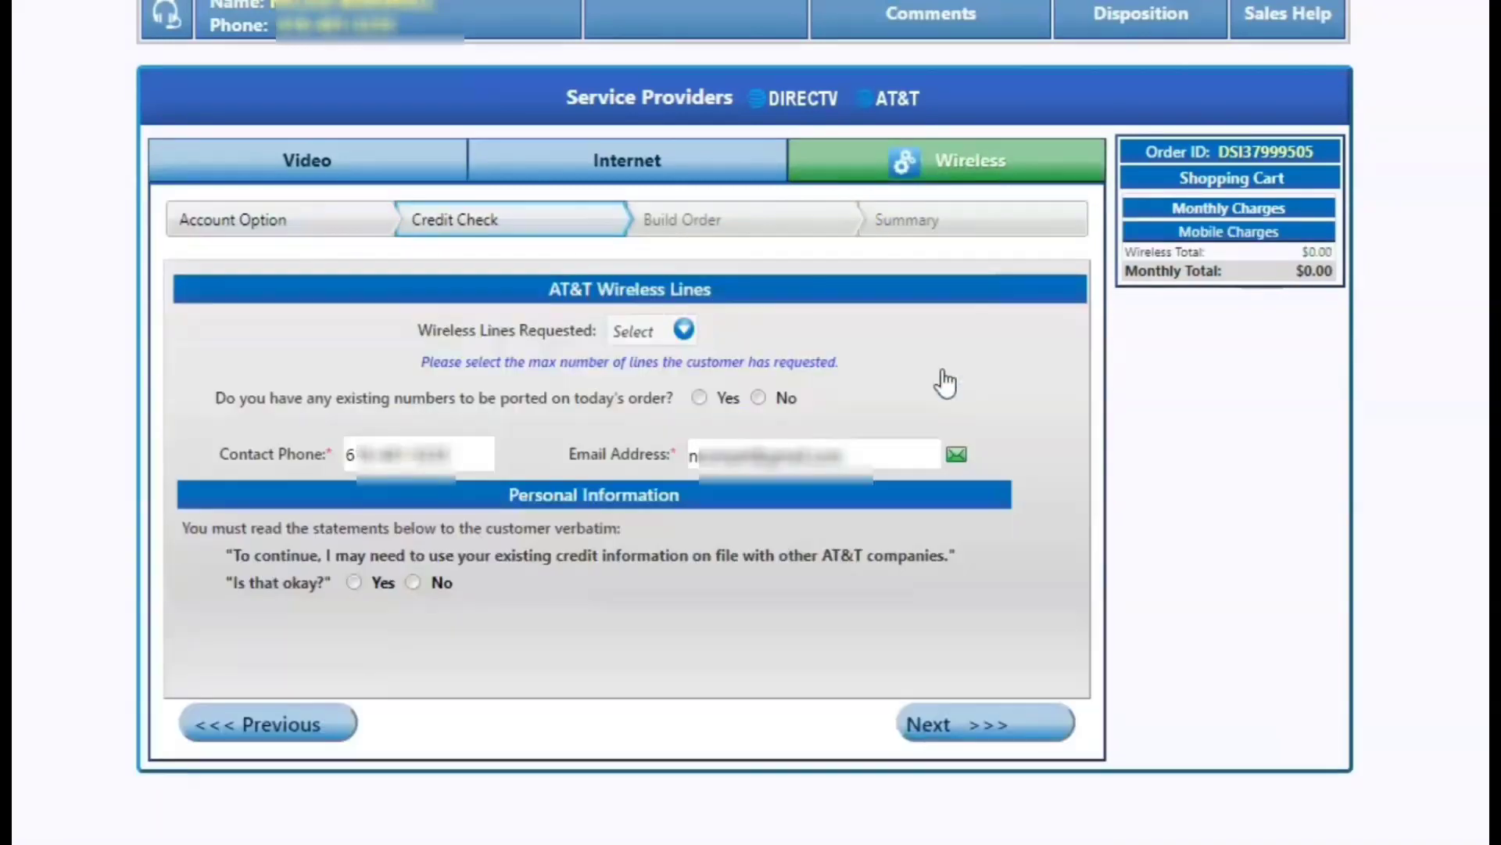
left_click(678, 339)
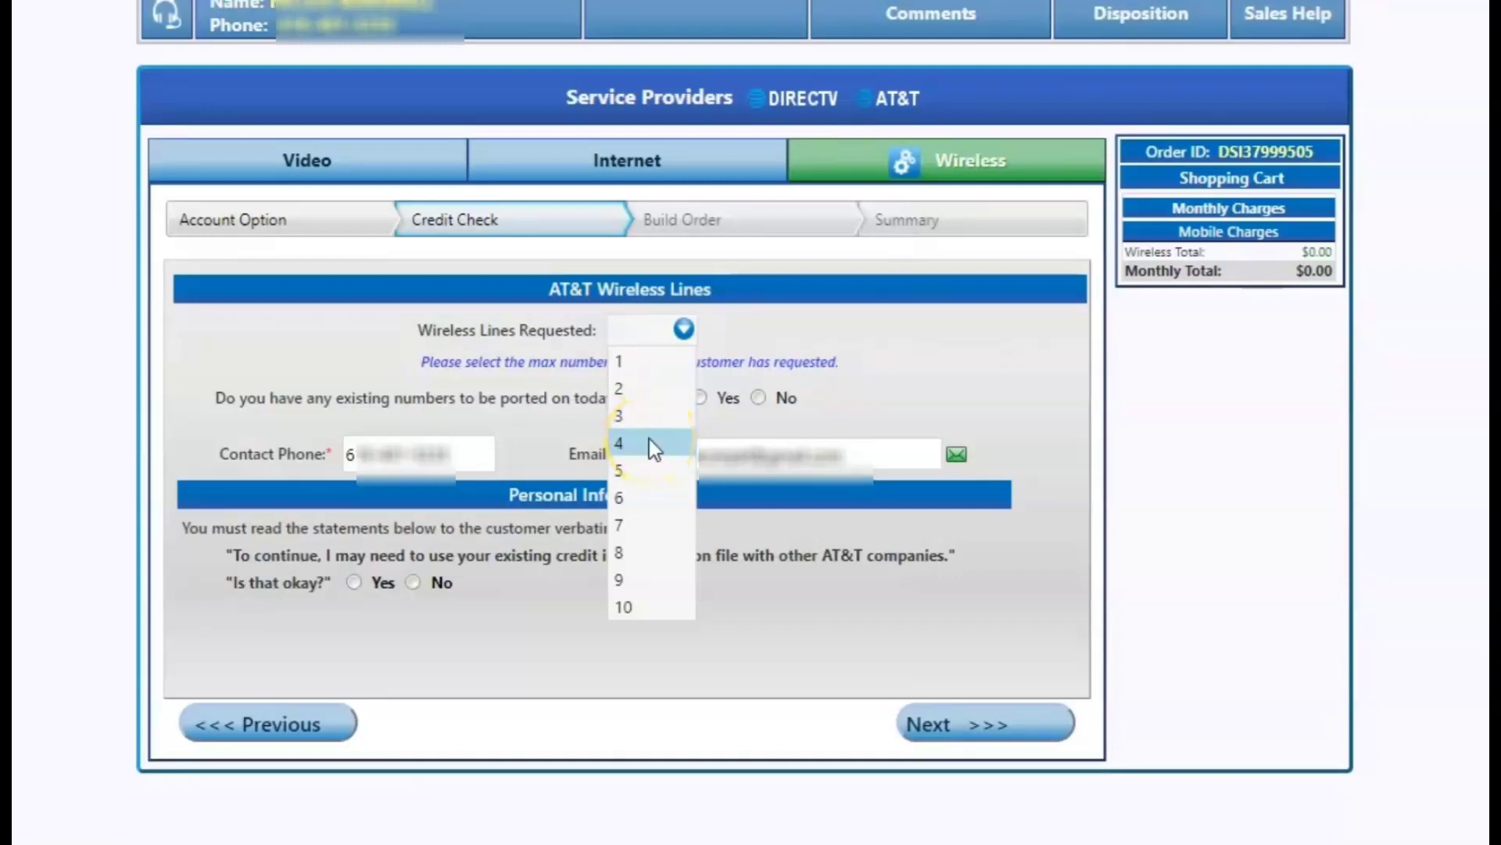
left_click(649, 442)
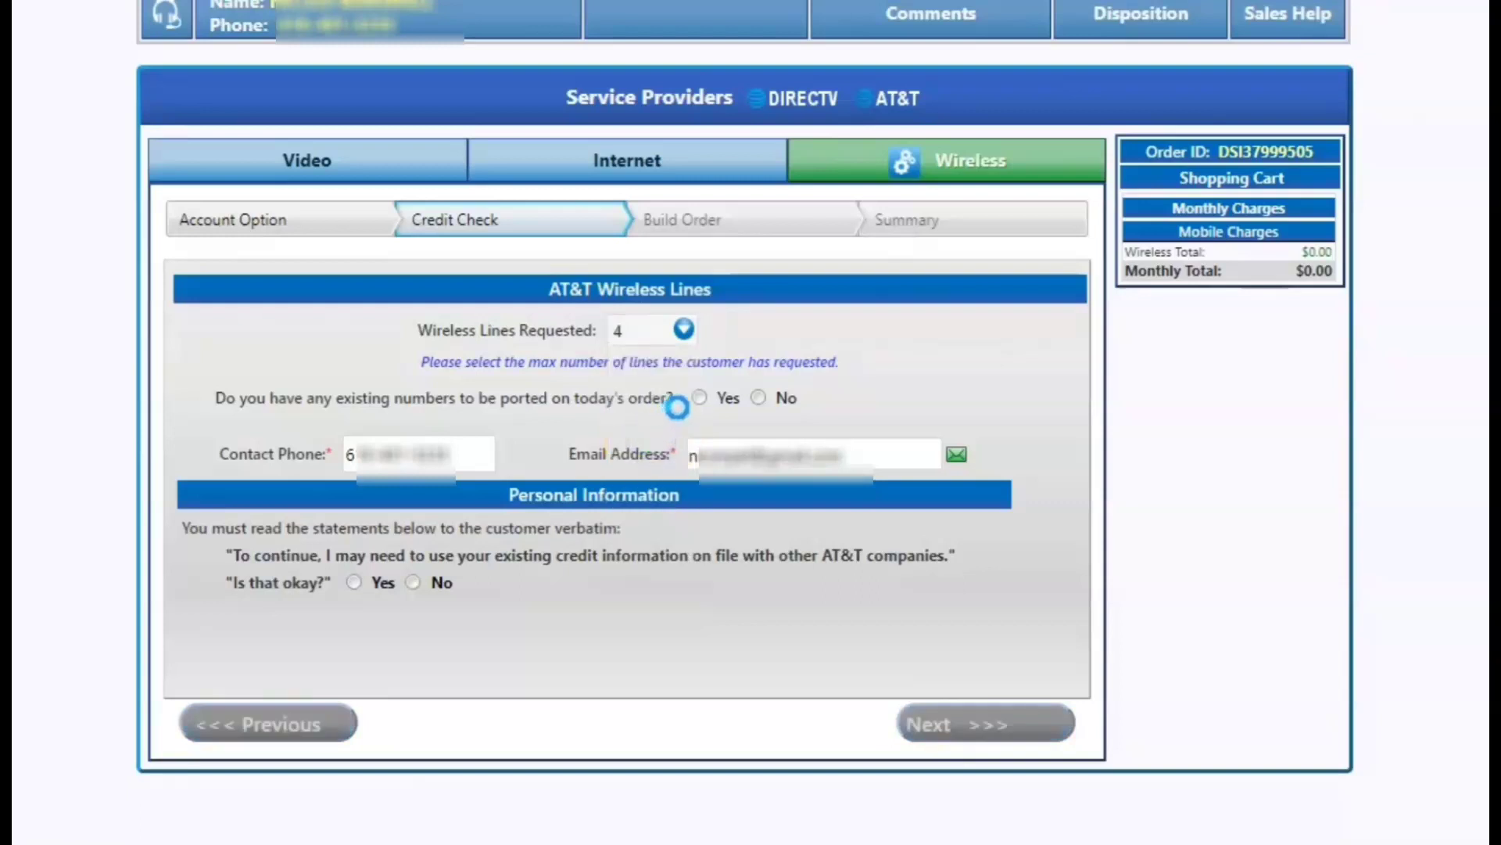
left_click(700, 402)
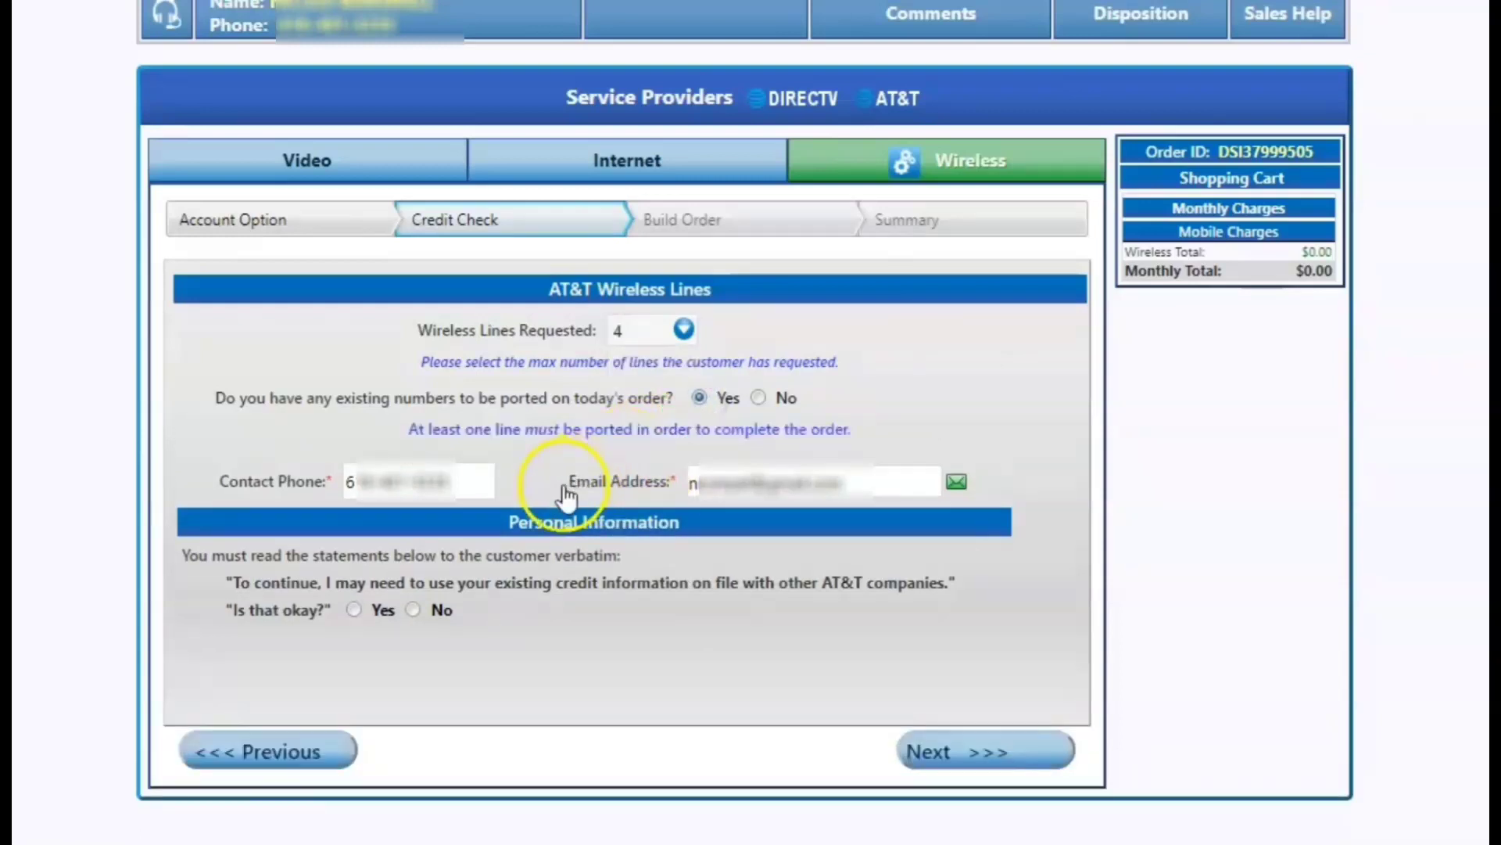
left_click(357, 610)
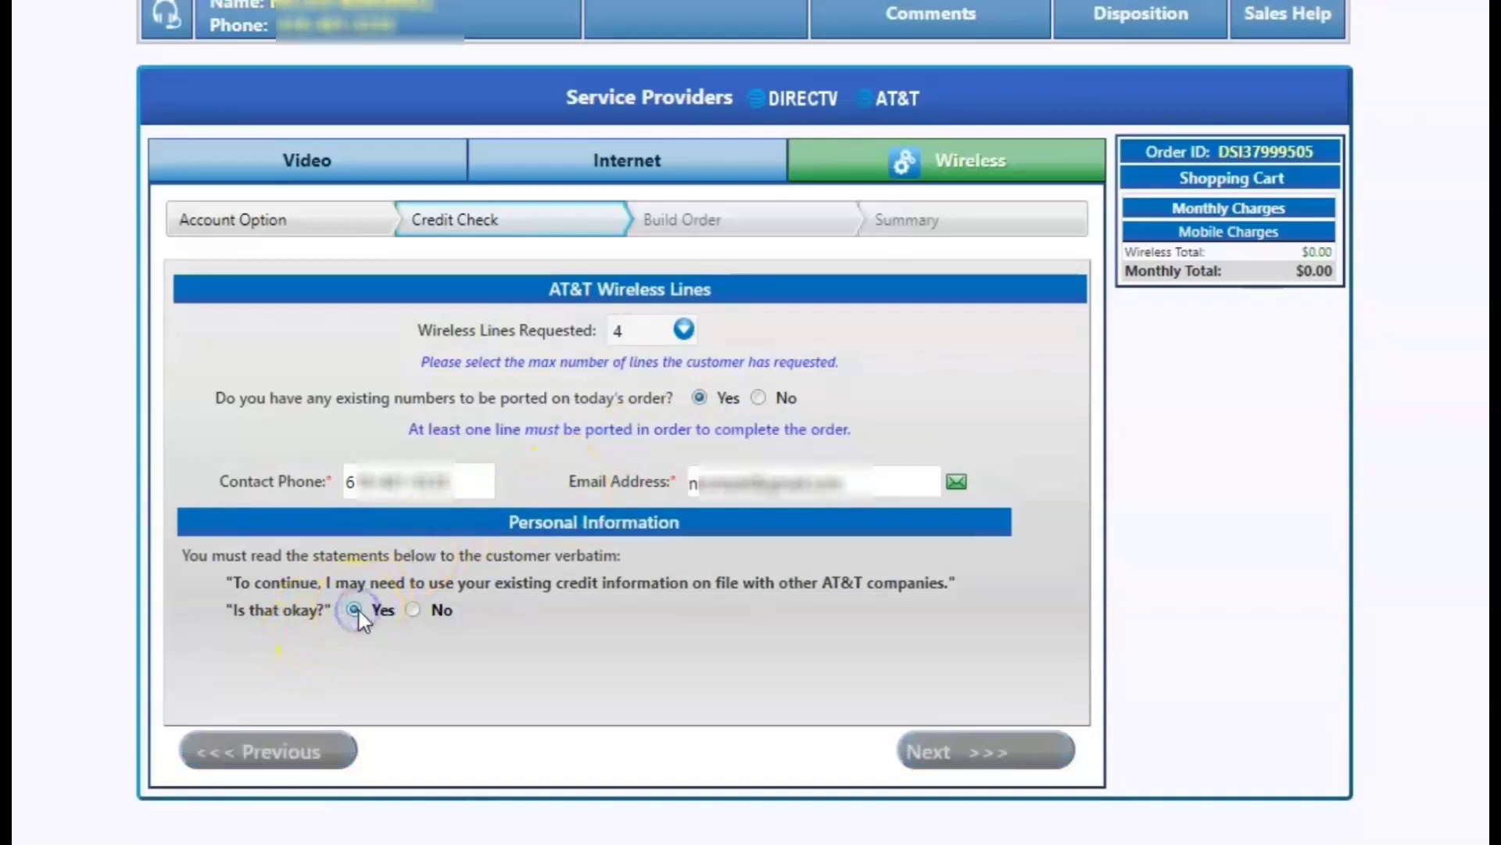
Enter the account passcode and confirm it in the second field.
scroll(662, 598, "down", 3)
left_click(659, 584)
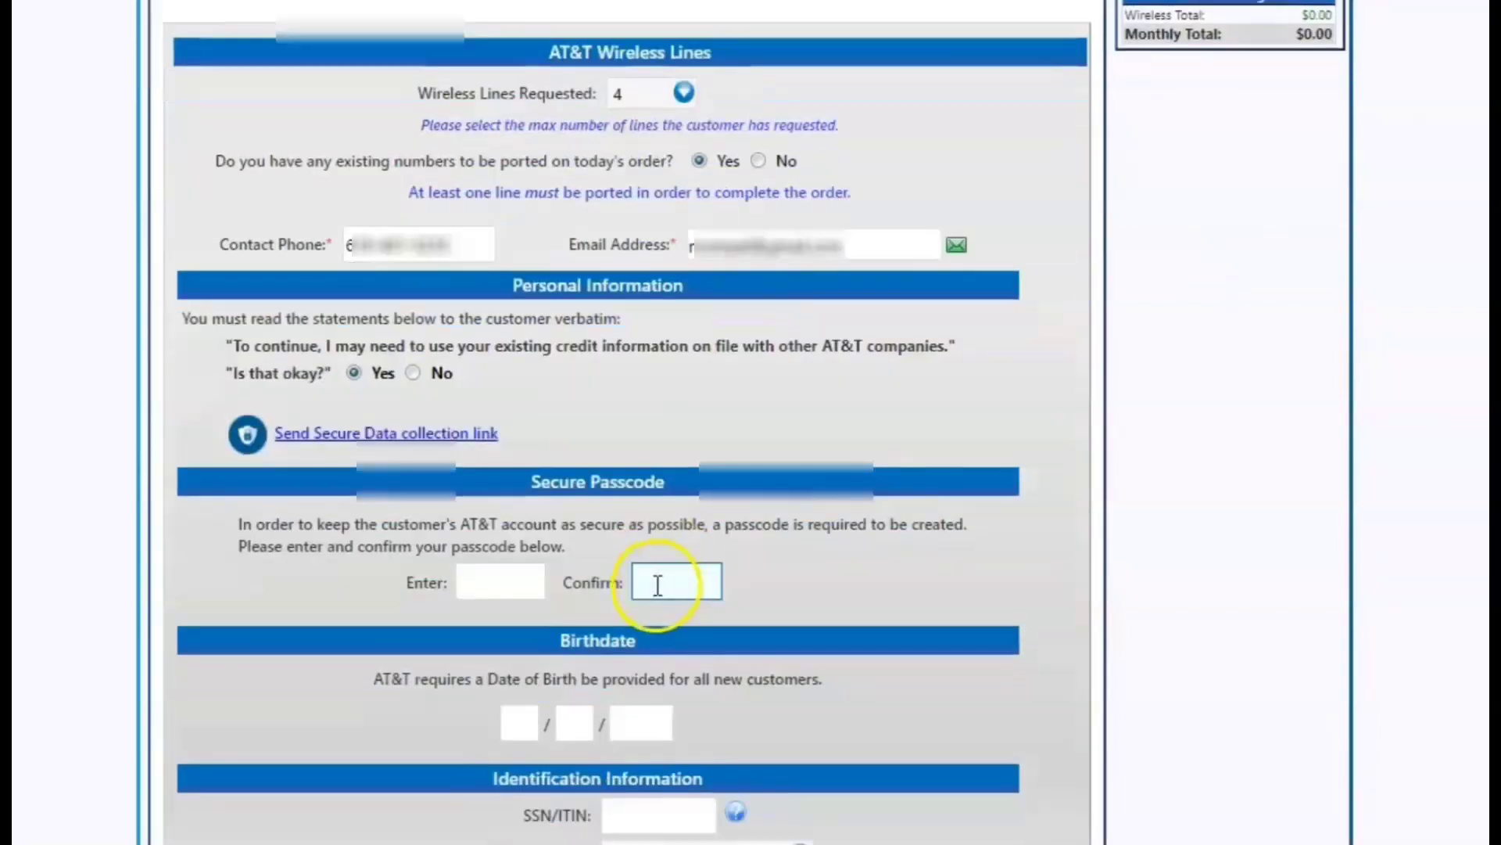
left_click(462, 582)
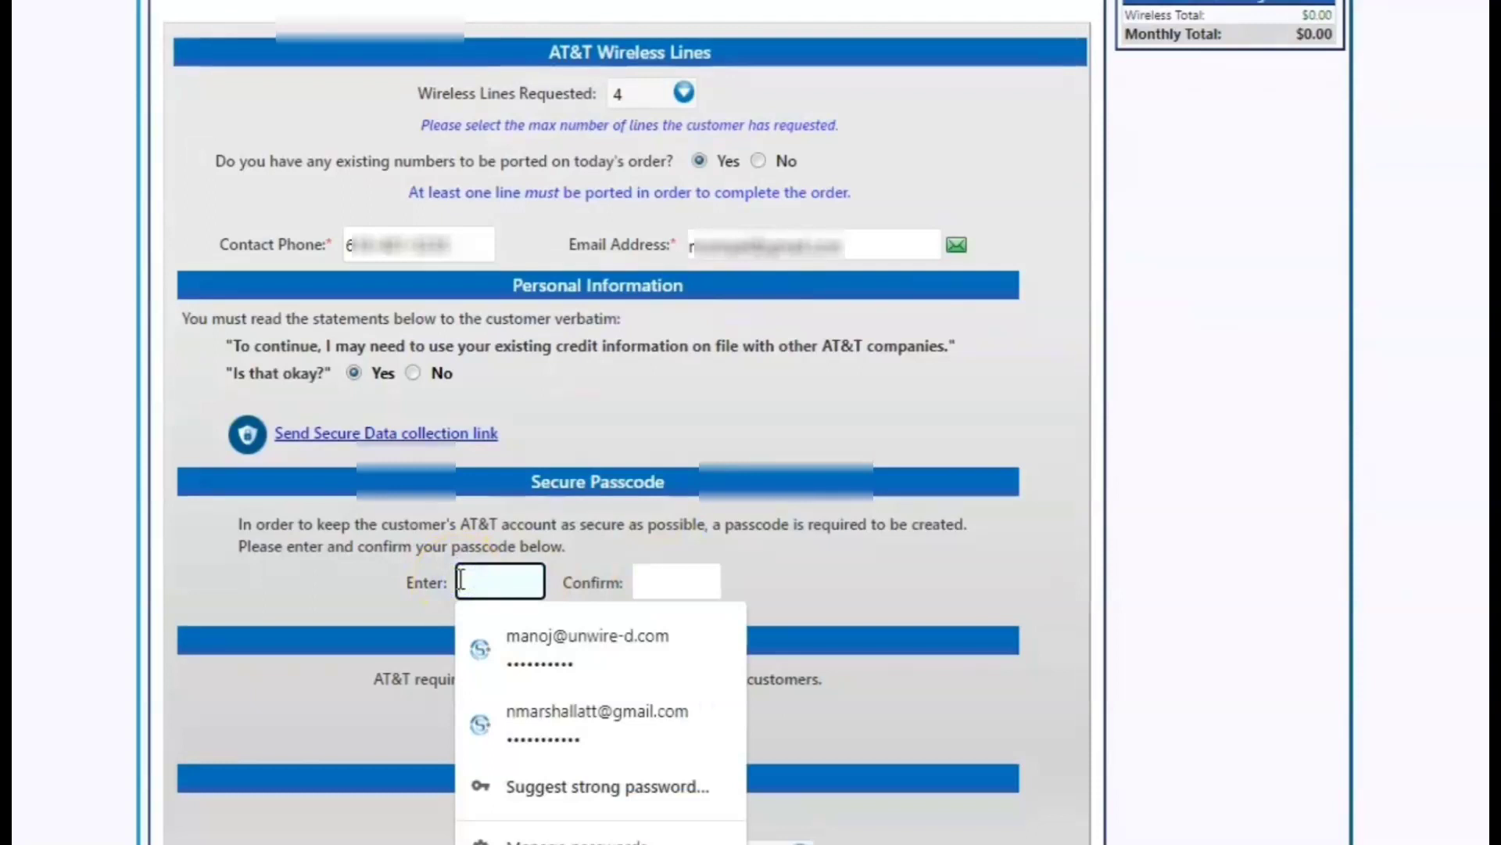
type("1234")
left_click(657, 579)
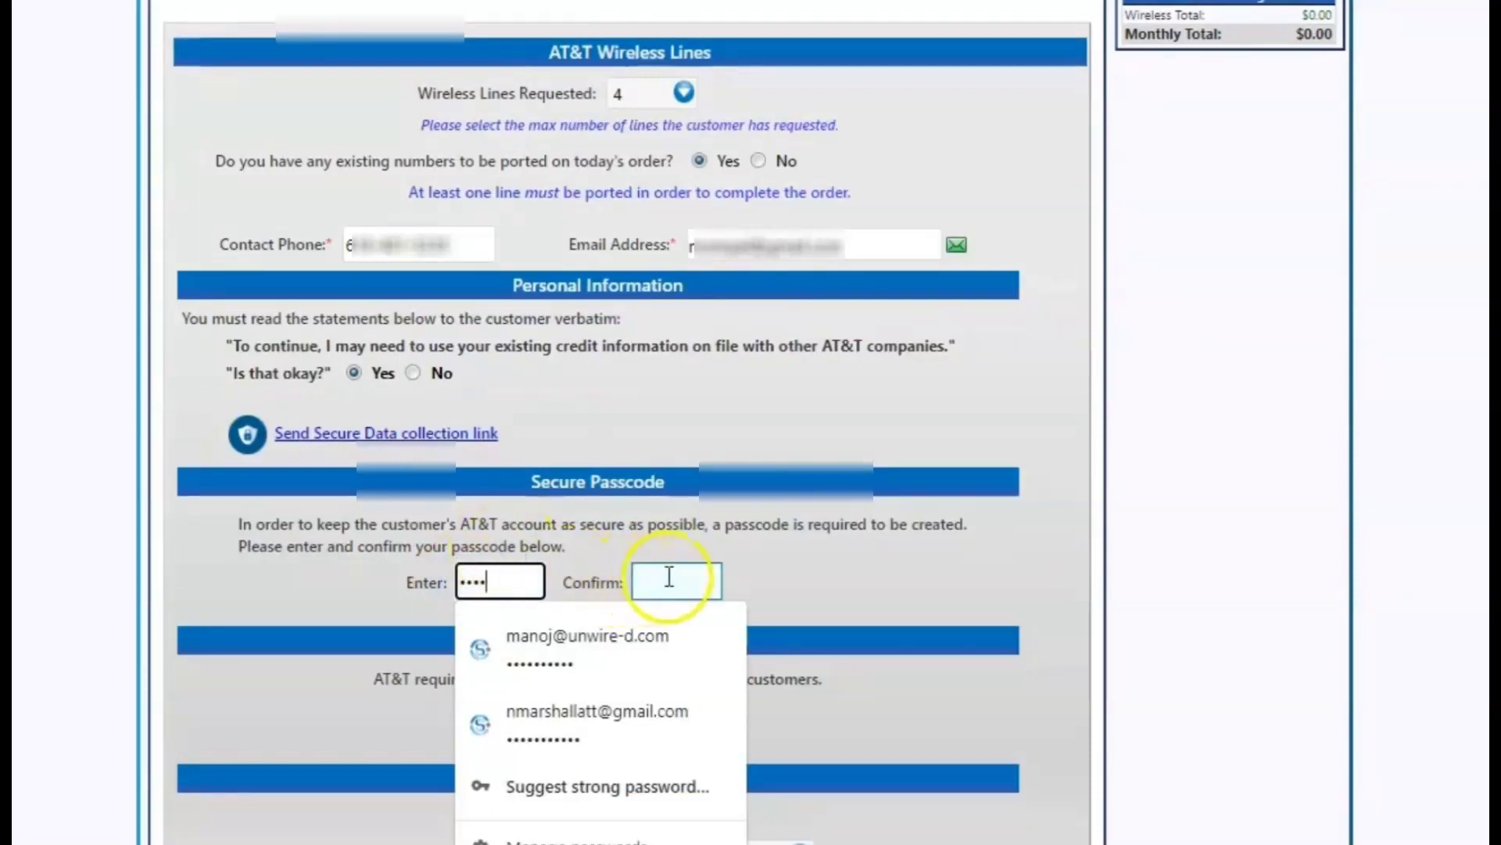
type("1234")
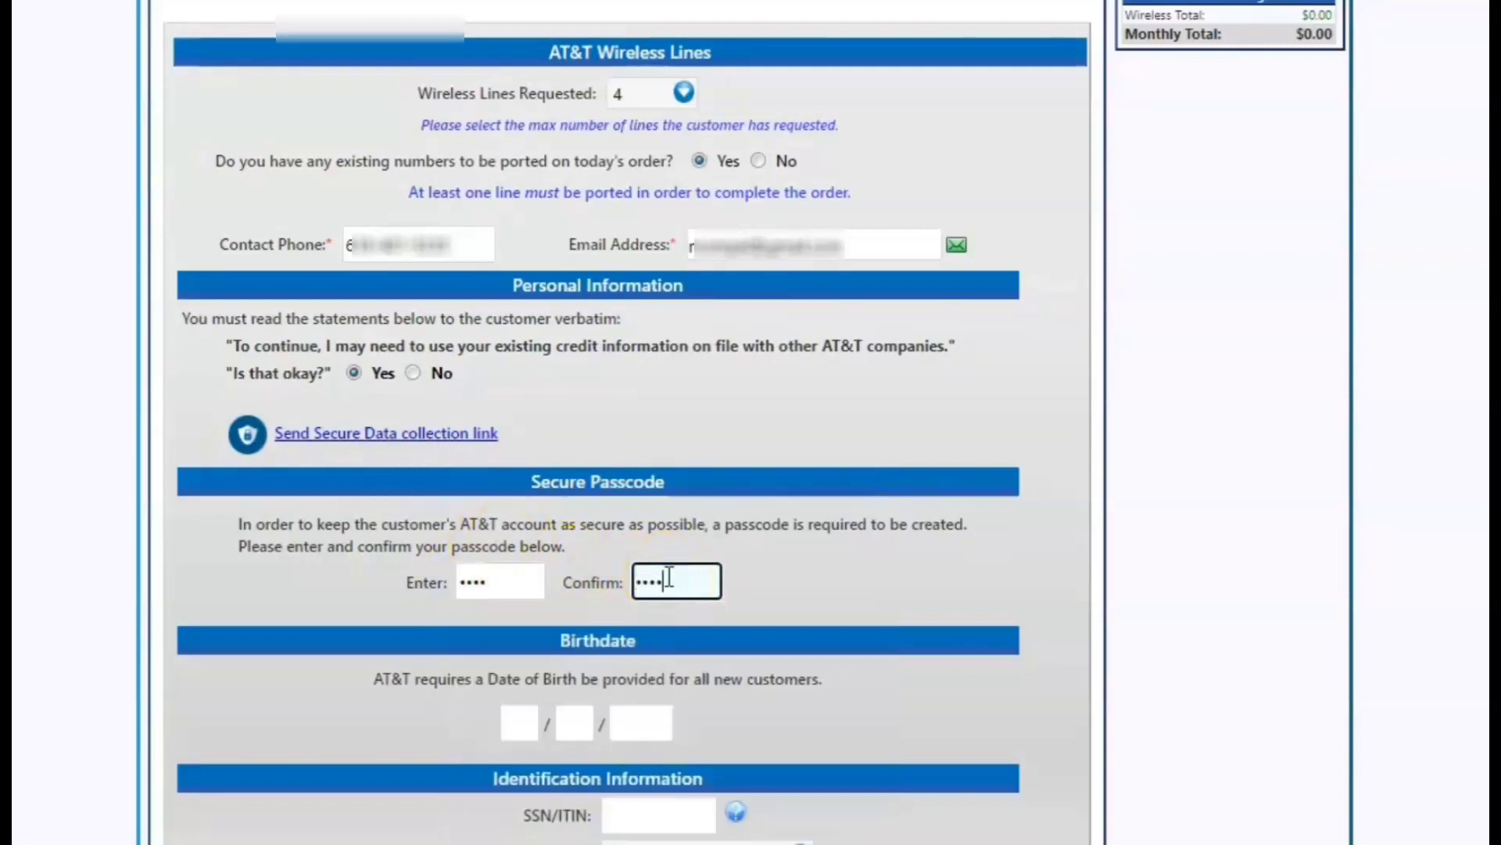
Fill in the customer's birthdate and SSN, dismissing the autofill suggestions.
left_click(523, 726)
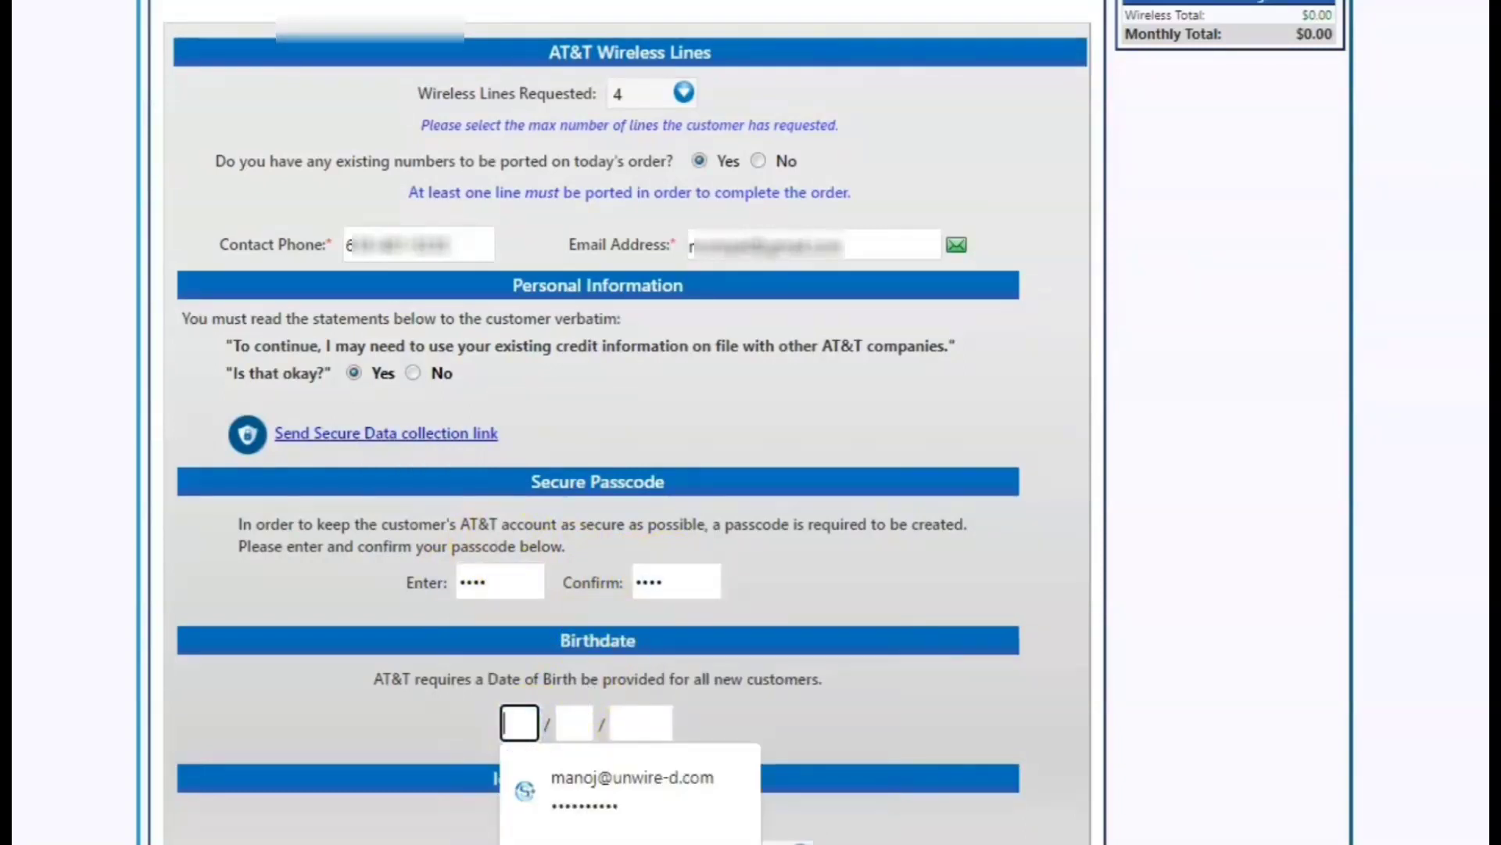
type("0101198")
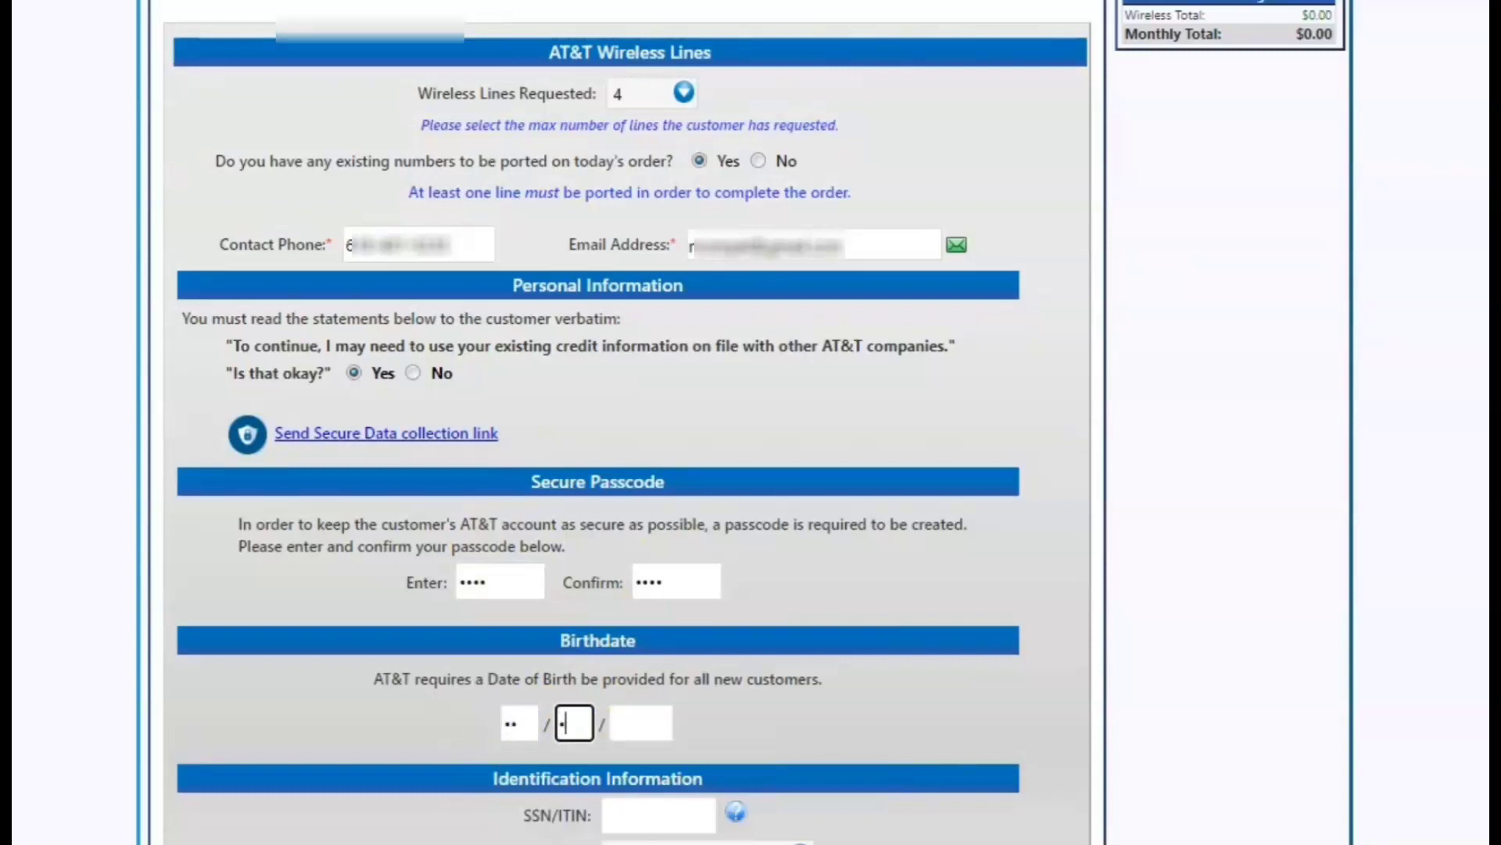
type("5")
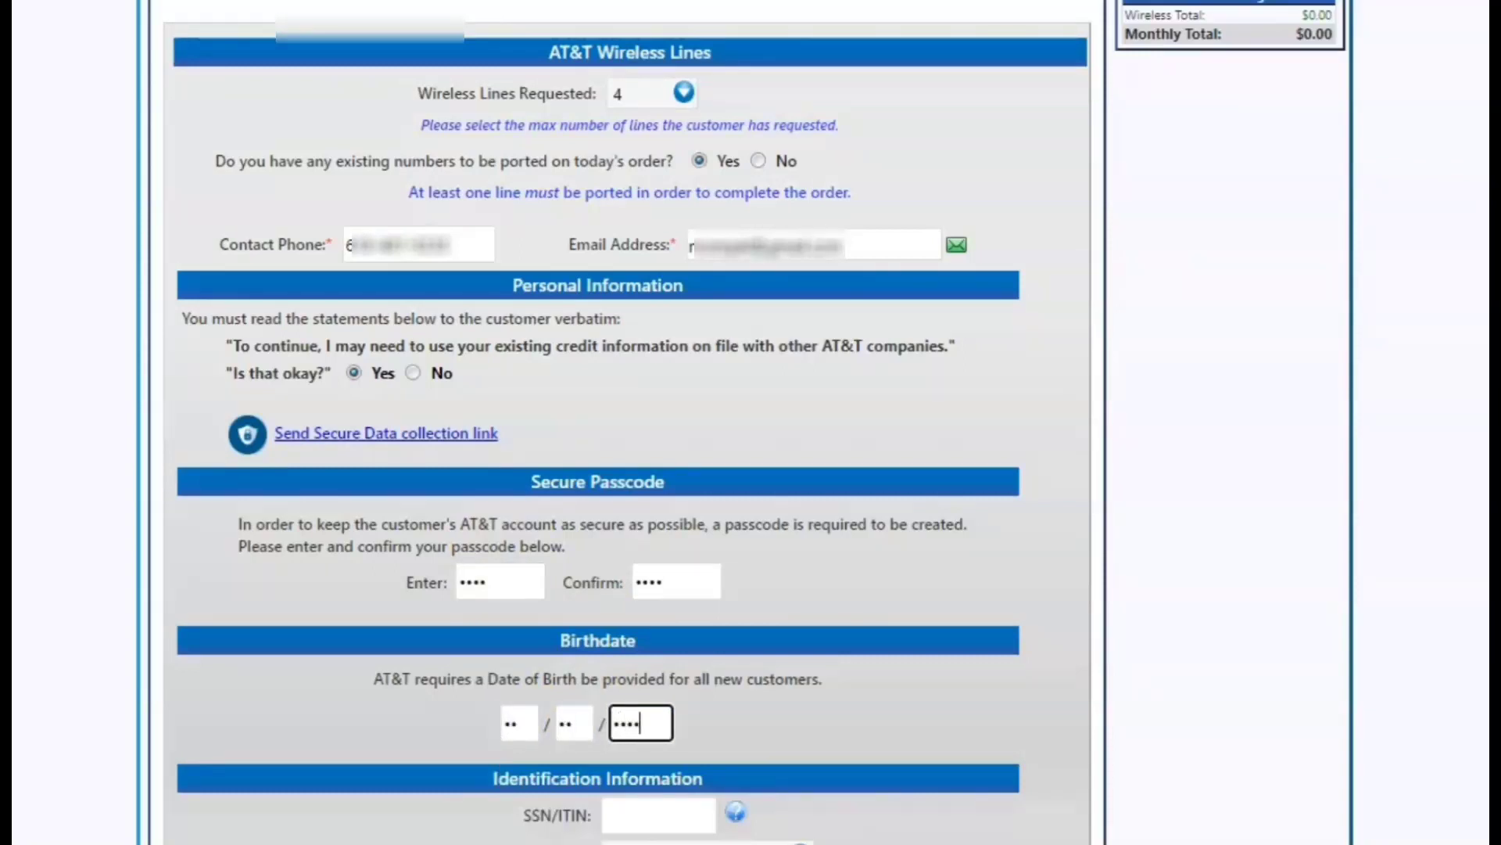
left_click(635, 822)
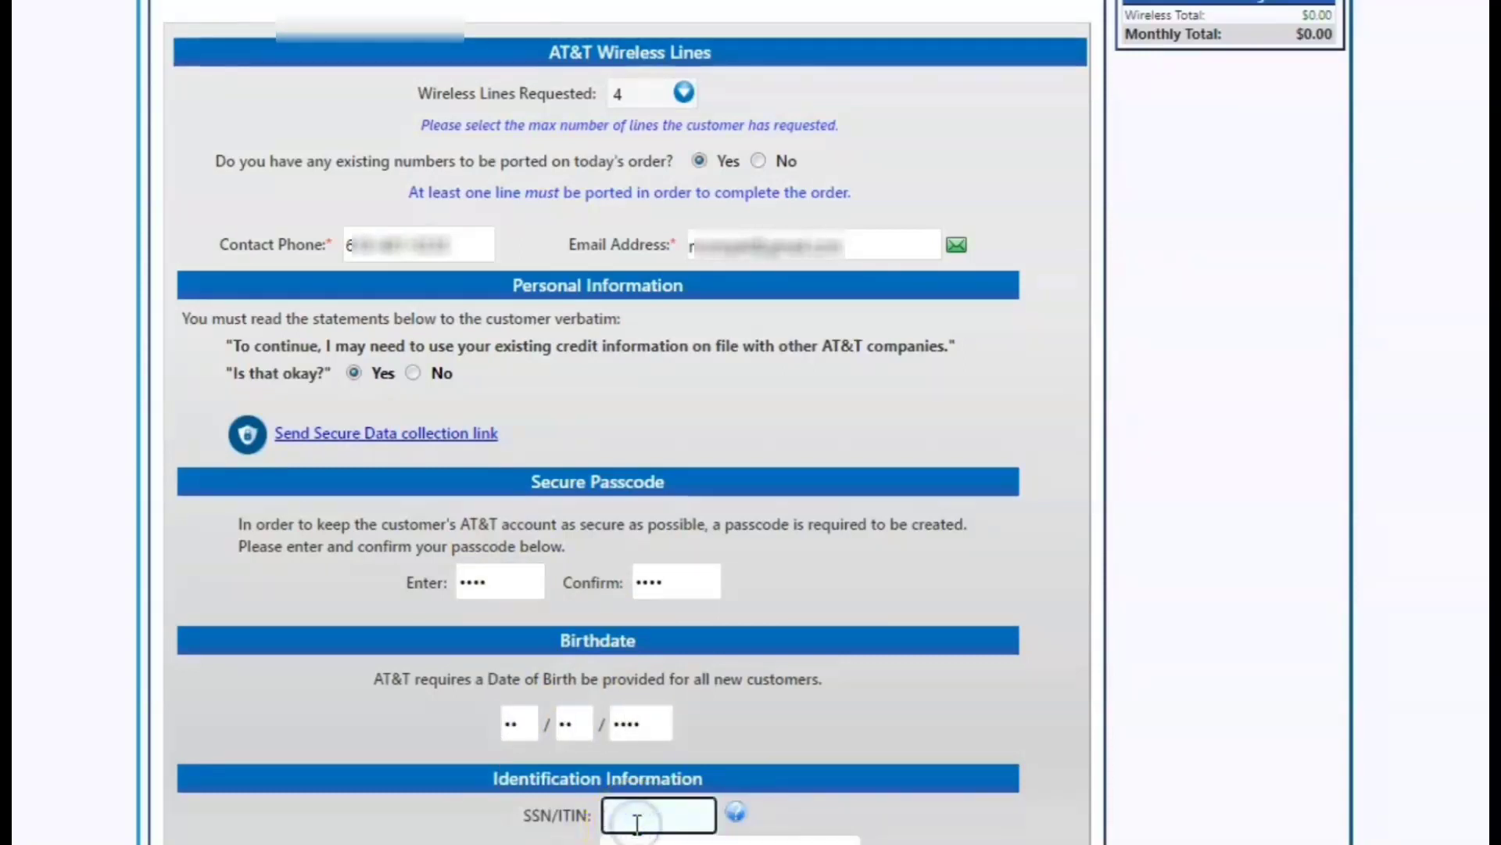
type("12")
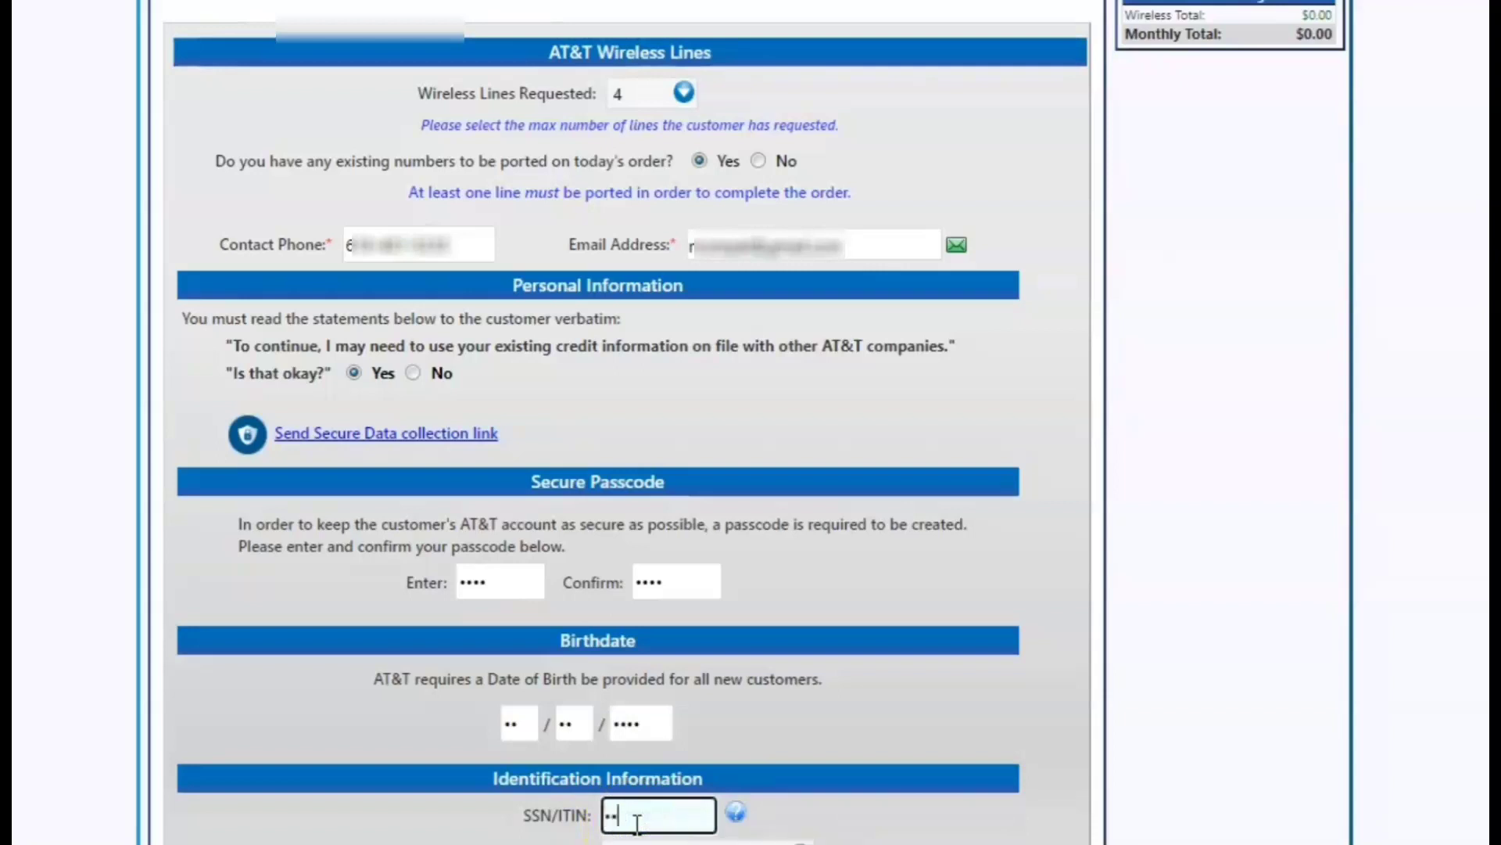
type("3456789")
left_click(637, 841)
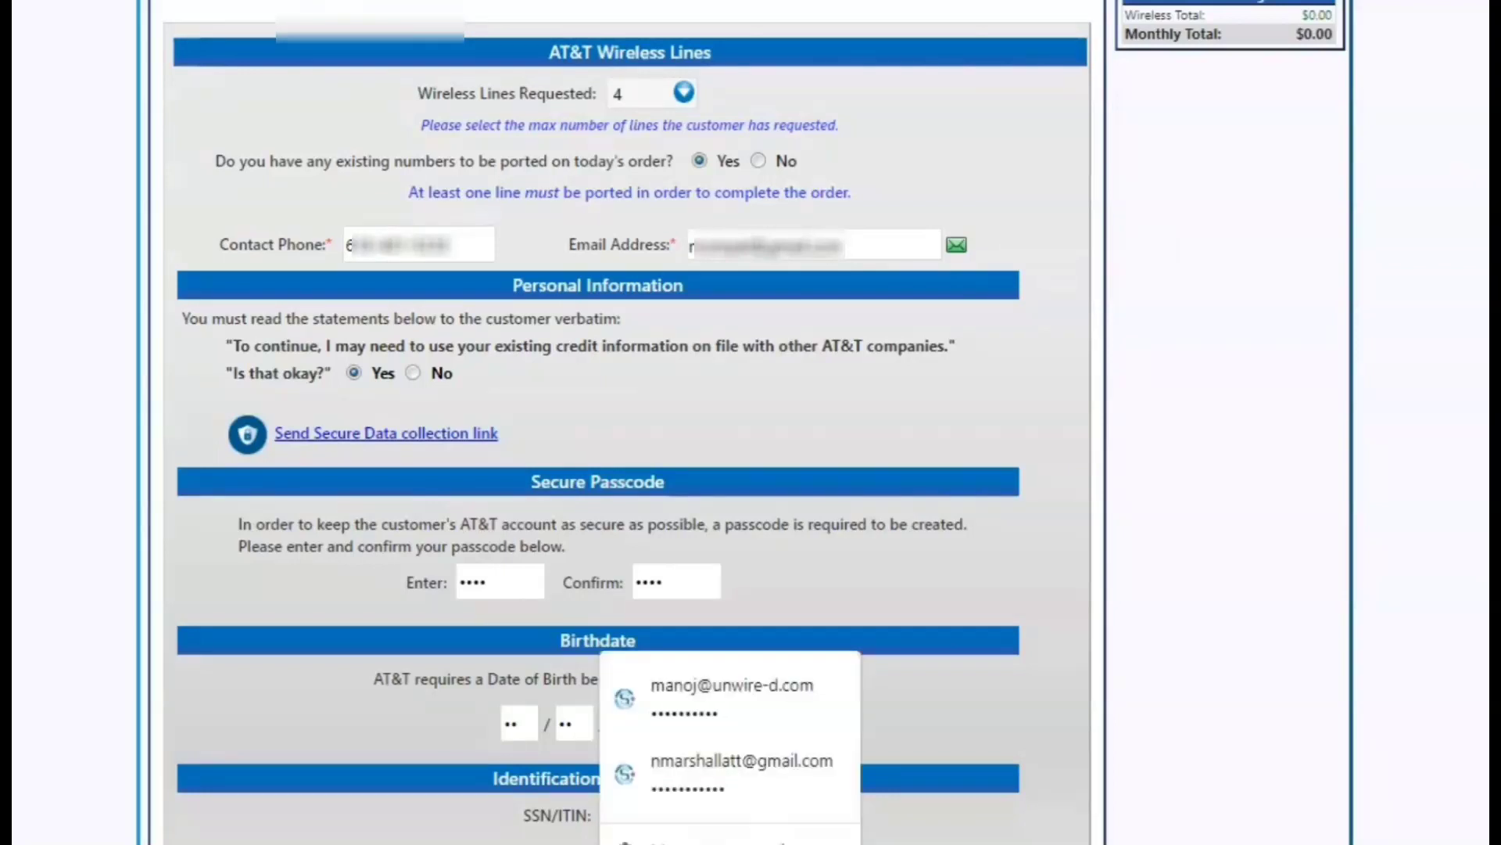
key("Escape")
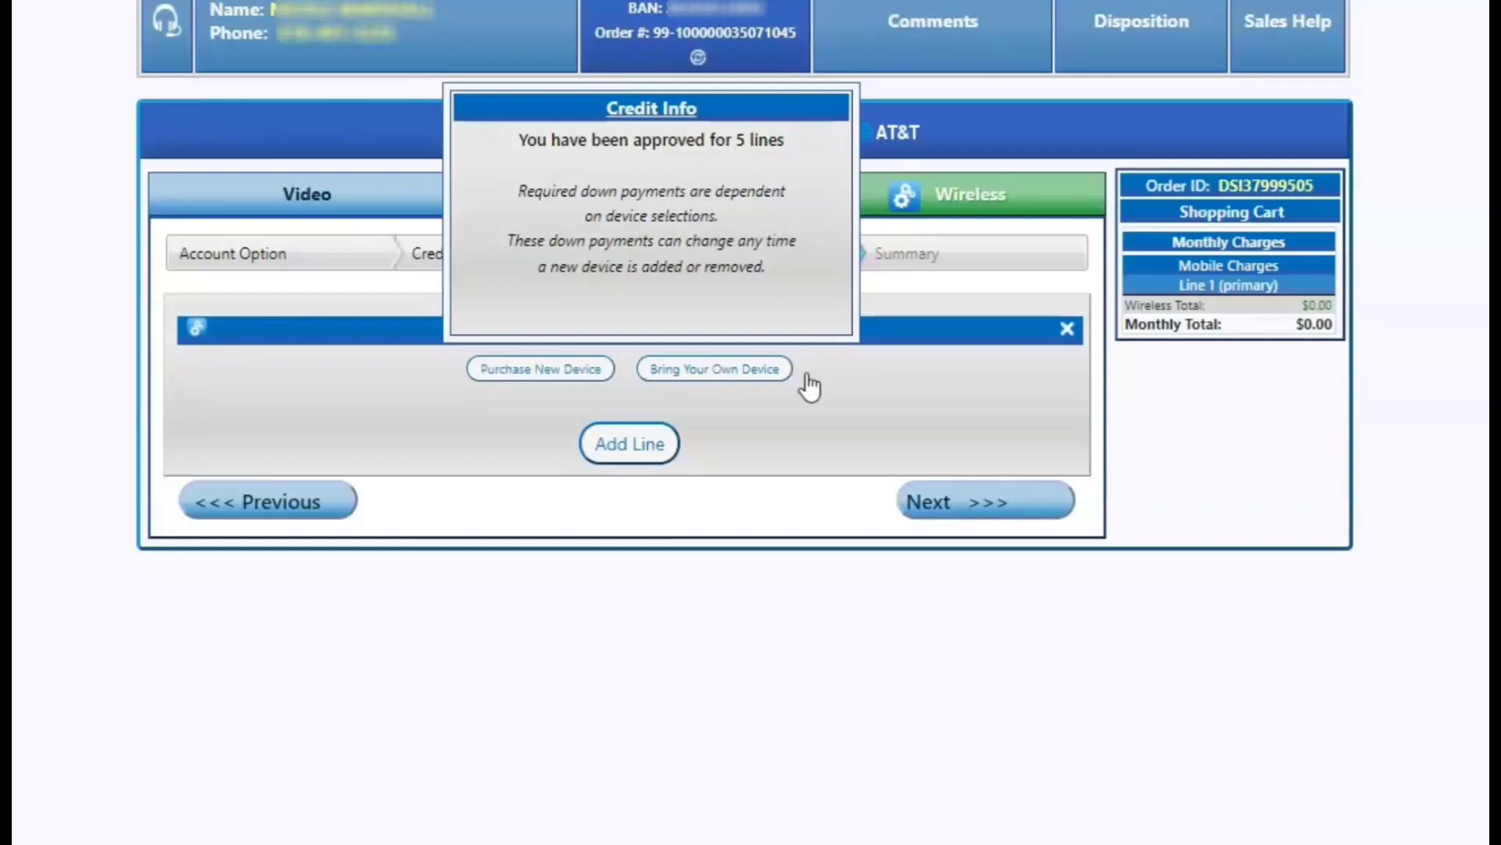
Switch line 1 from Bring Your Own Device to Purchase New Device.
left_click(774, 374)
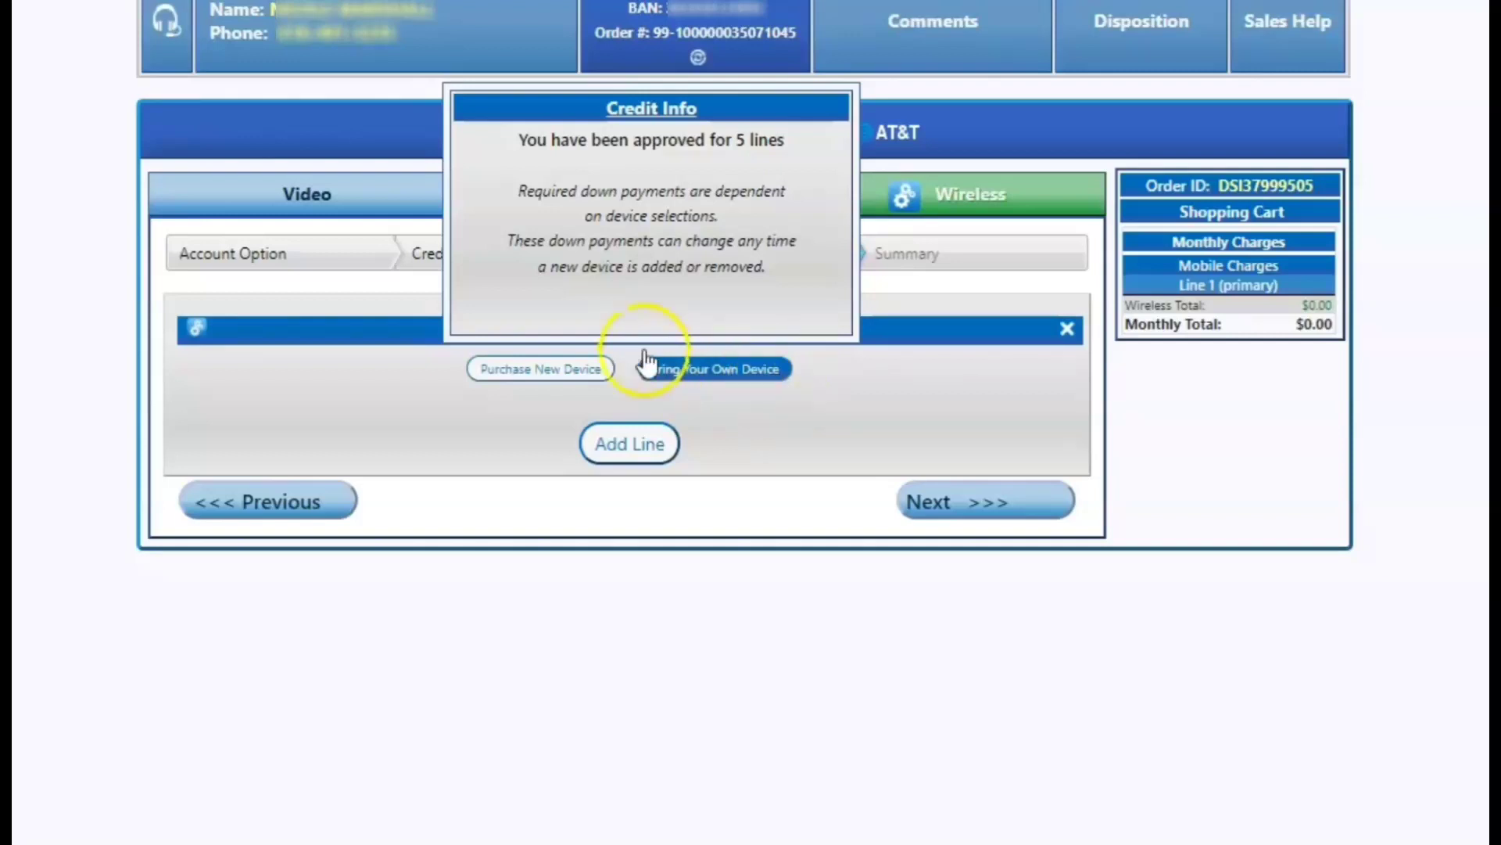
left_click(508, 374)
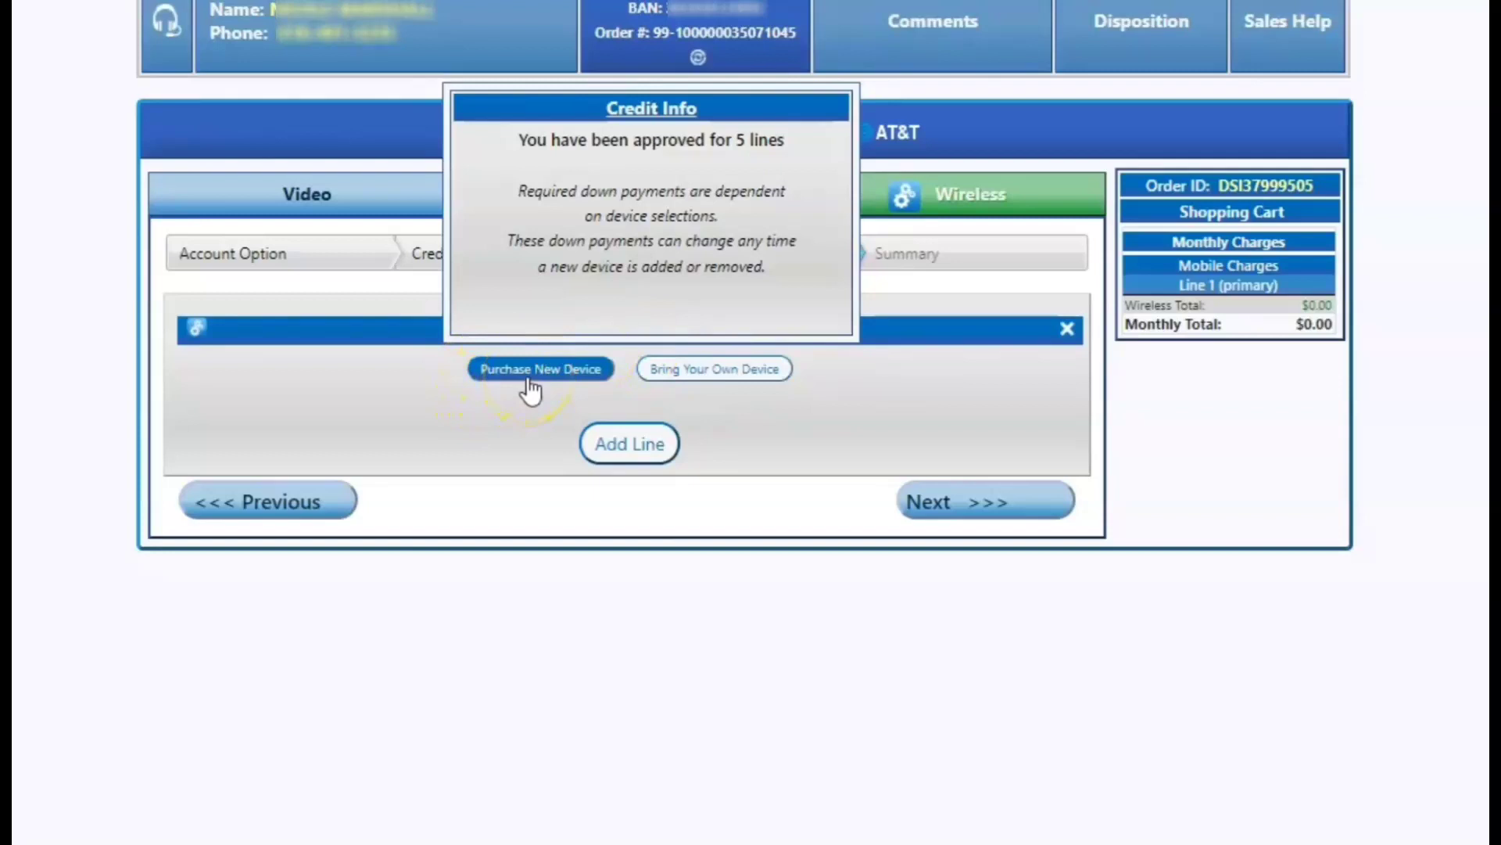
left_click(528, 378)
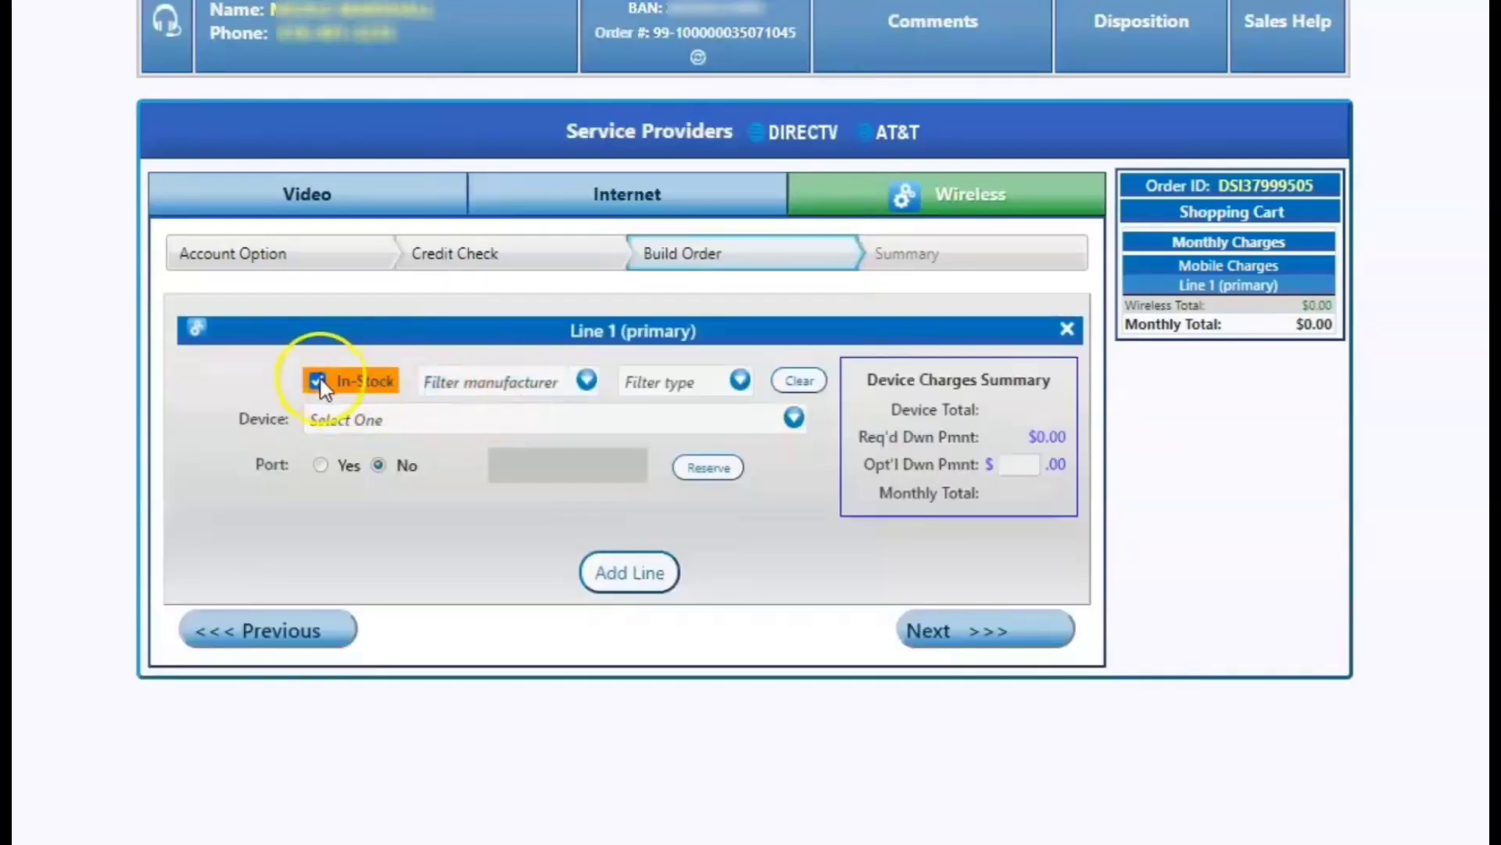
Filter to Samsung smartphones, including out-of-stock, and select the Galaxy S20 FE 5G 128GB Cloud Mint.
left_click(575, 379)
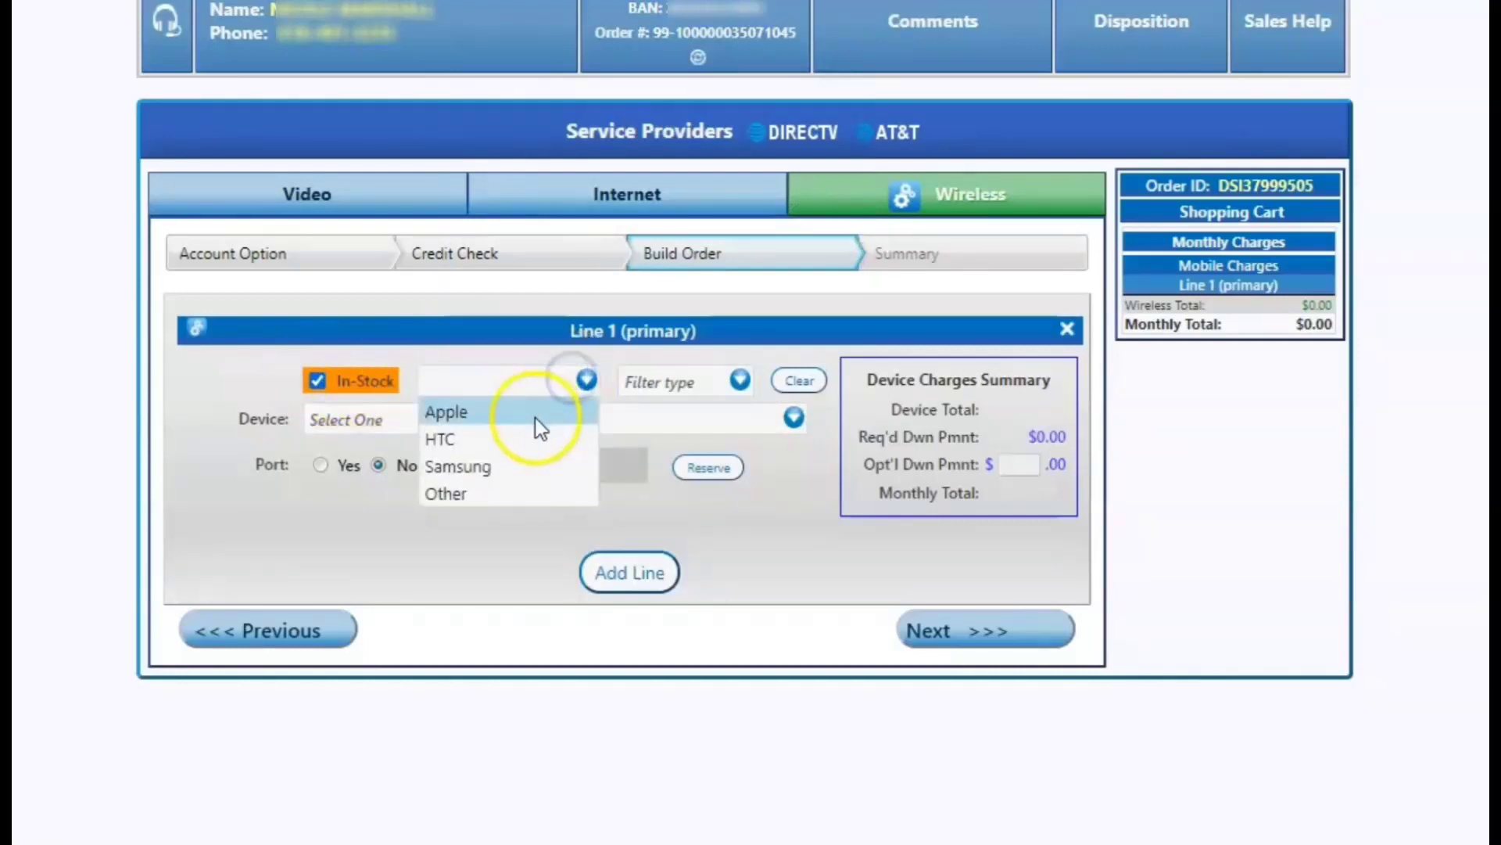
left_click(487, 472)
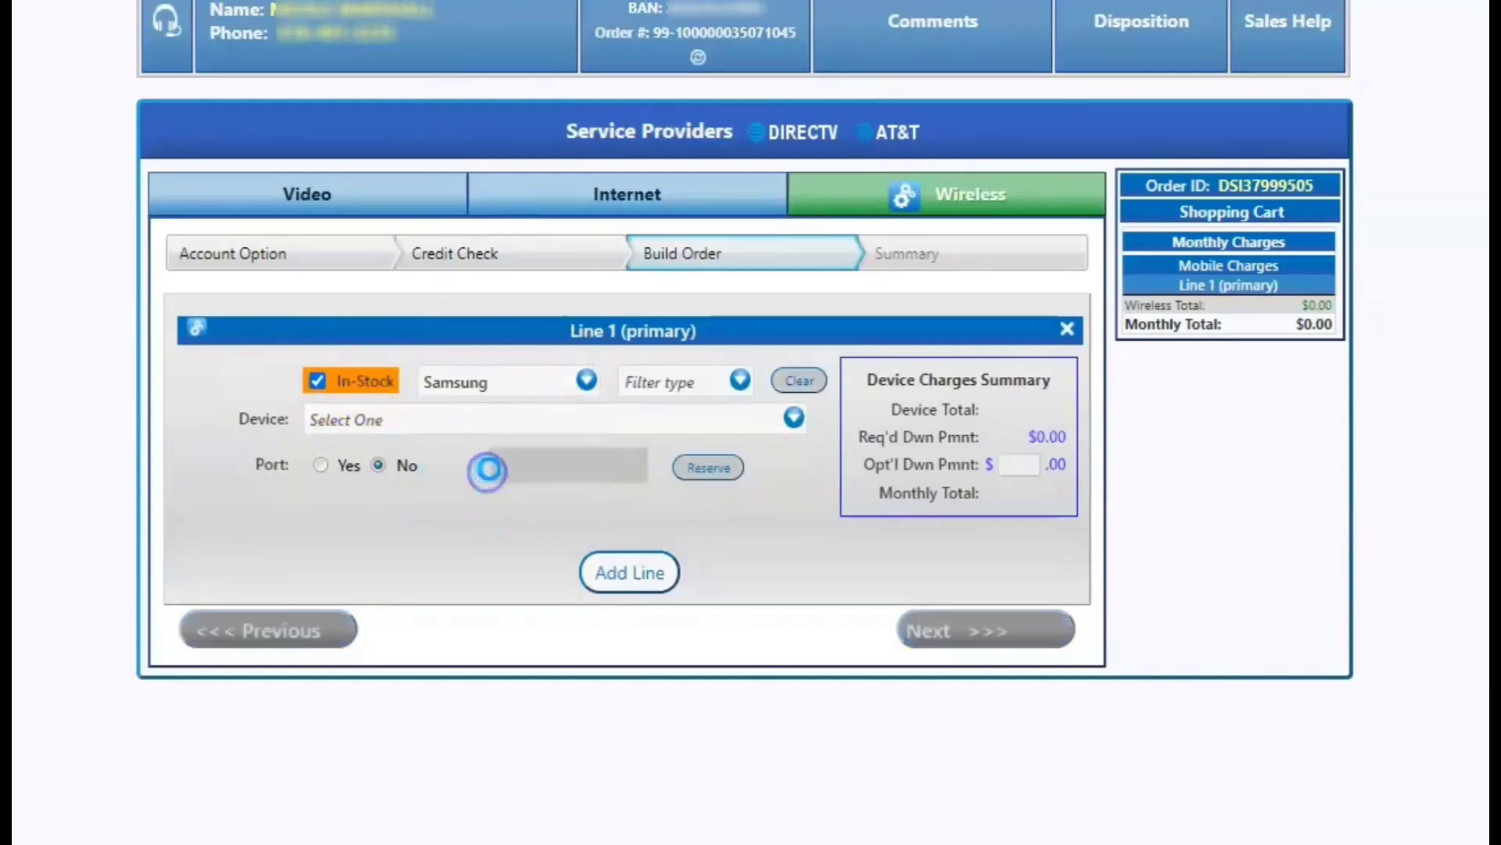
left_click(362, 382)
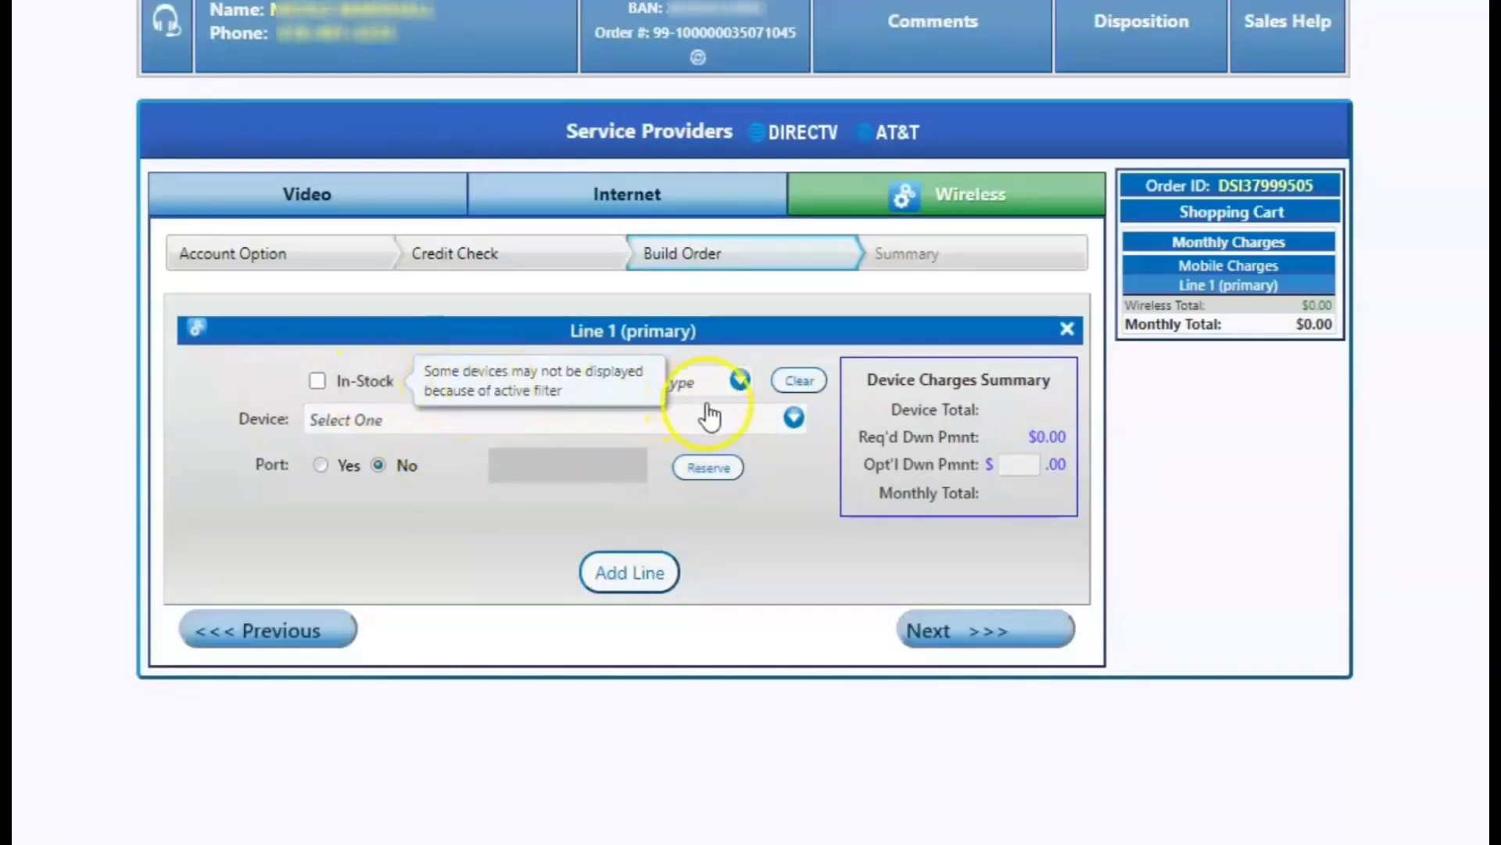
left_click(737, 386)
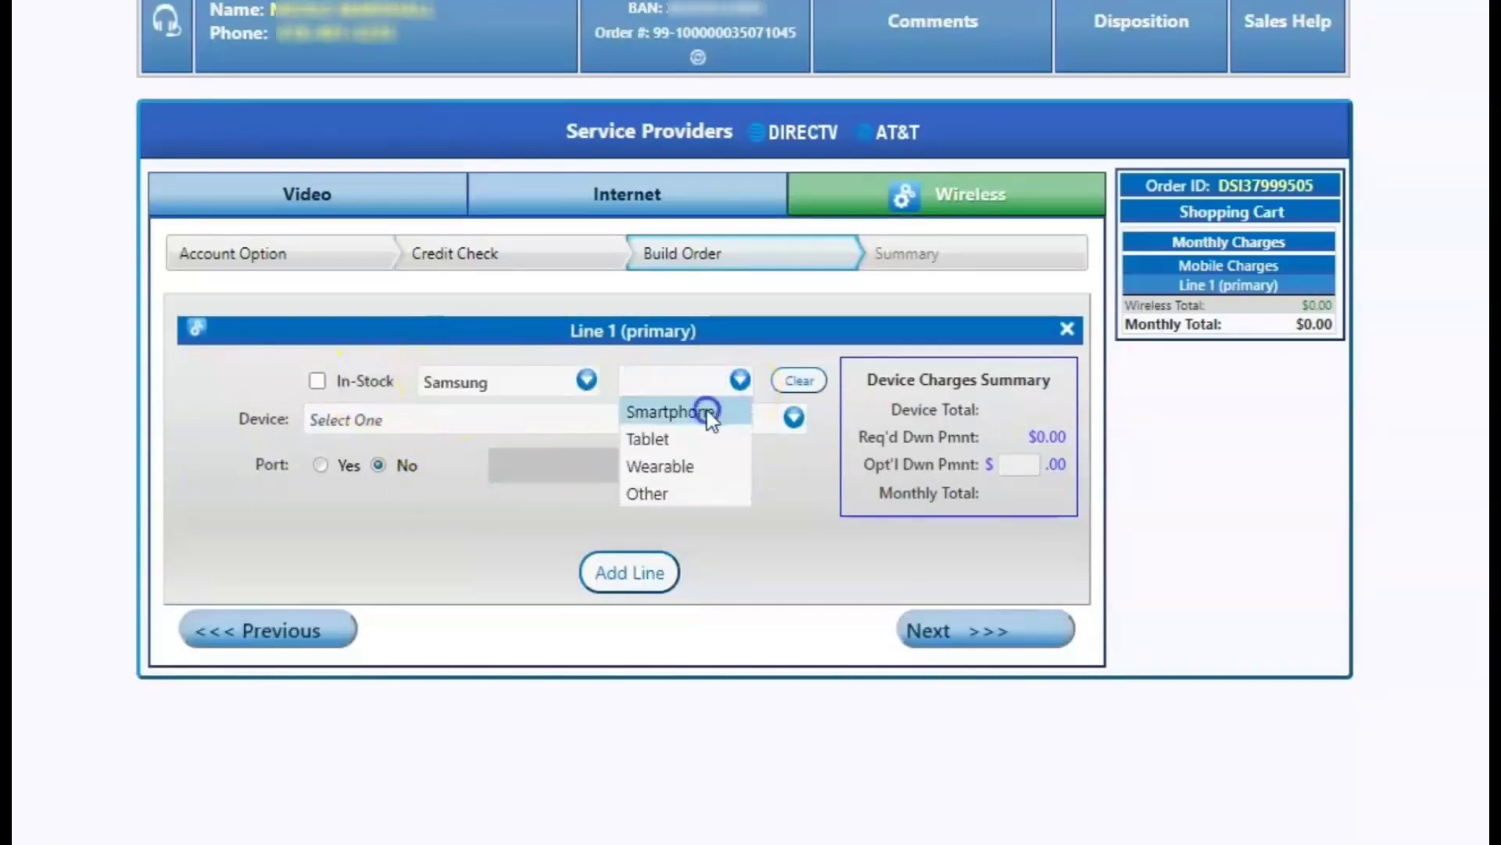
left_click(707, 414)
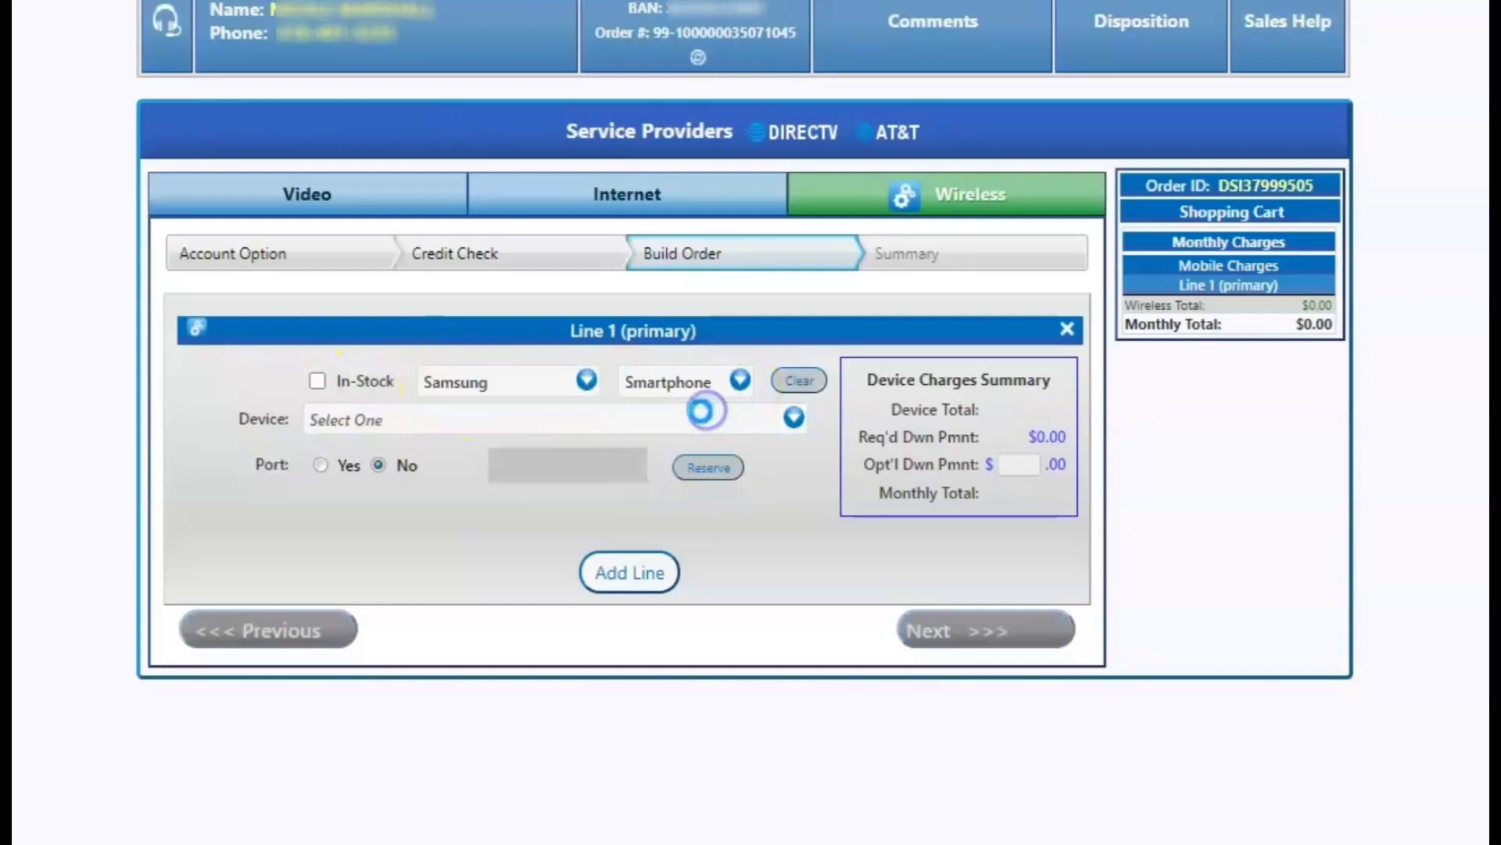
left_click(789, 421)
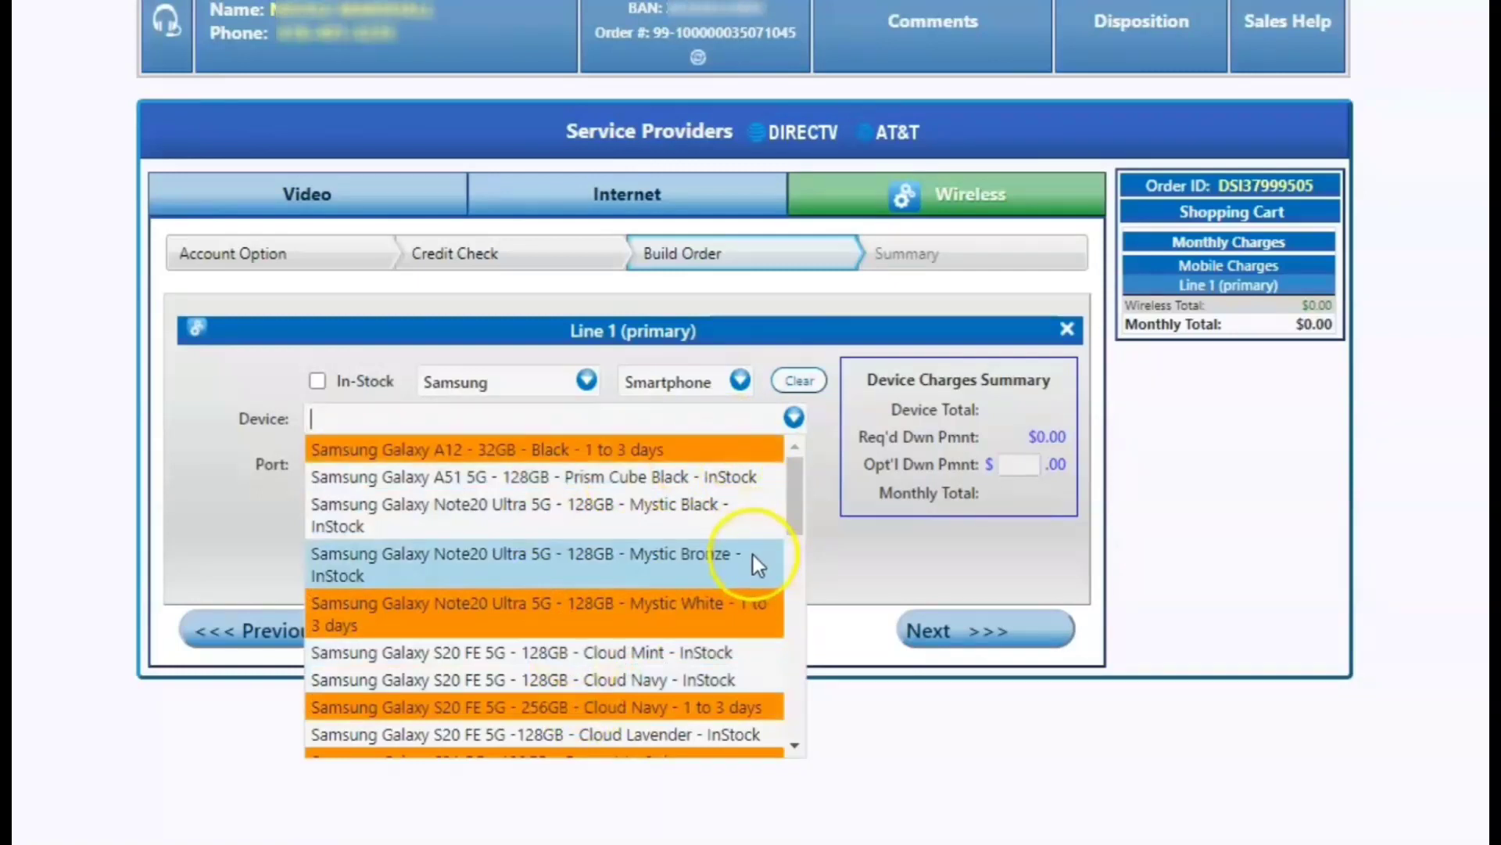
scroll(753, 555, "down", 3)
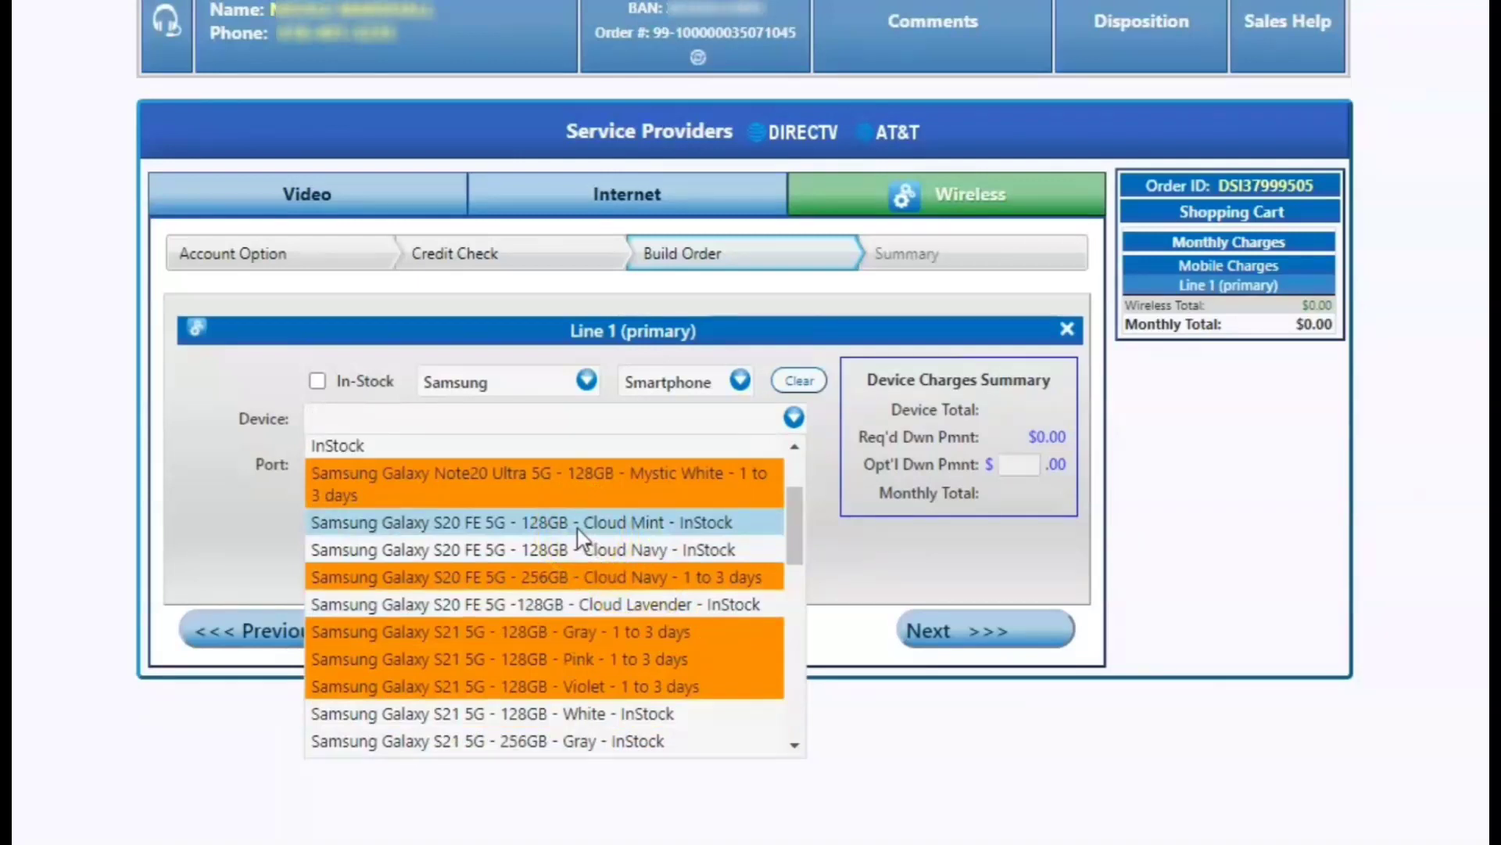
left_click(579, 524)
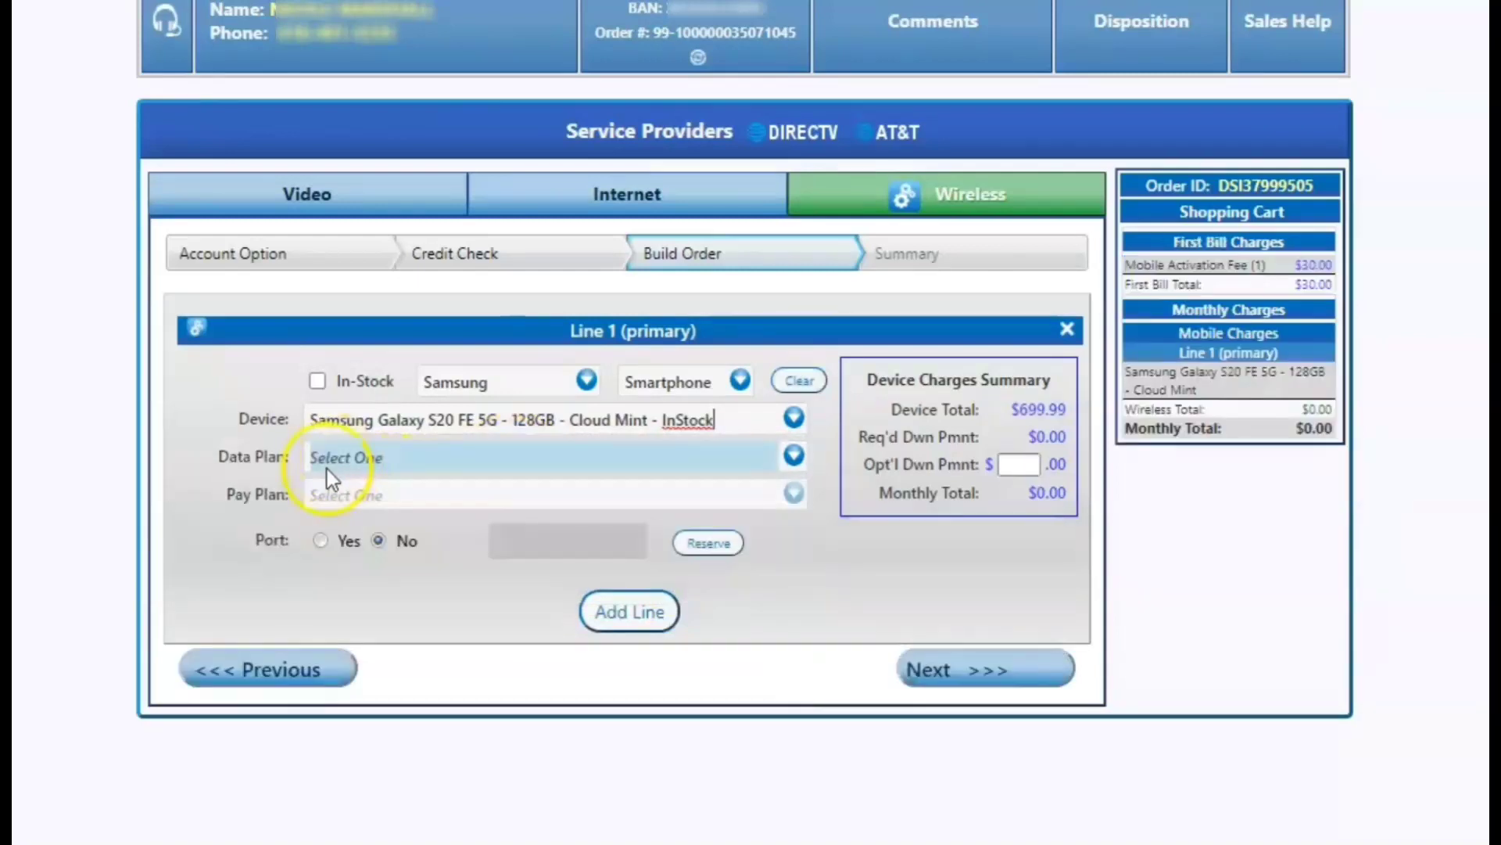
Choose the AT&T Unlimited Extra data plan and acknowledge its disclosure.
left_click(365, 459)
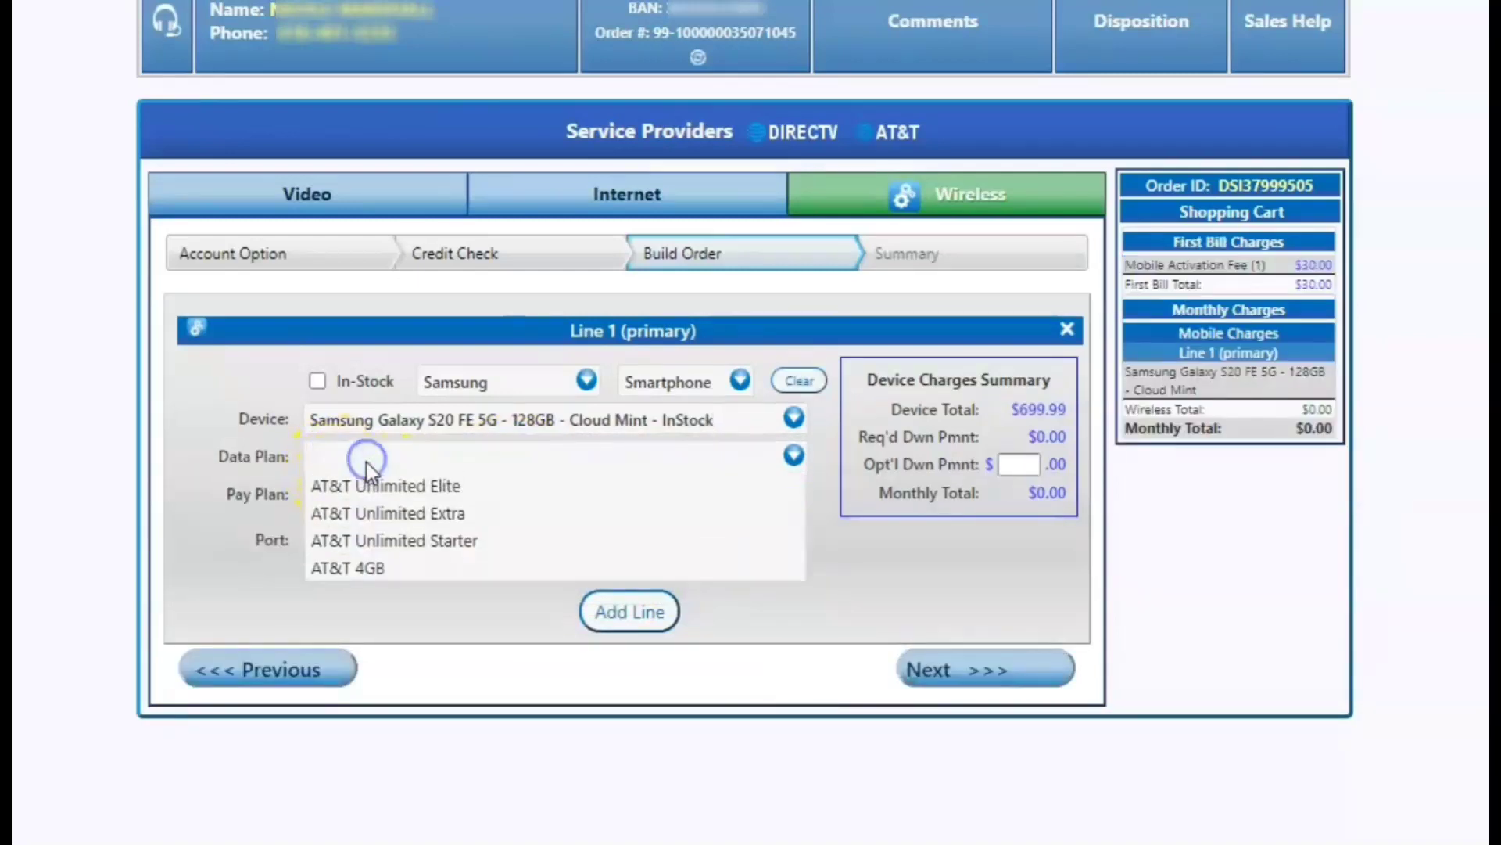
left_click(395, 513)
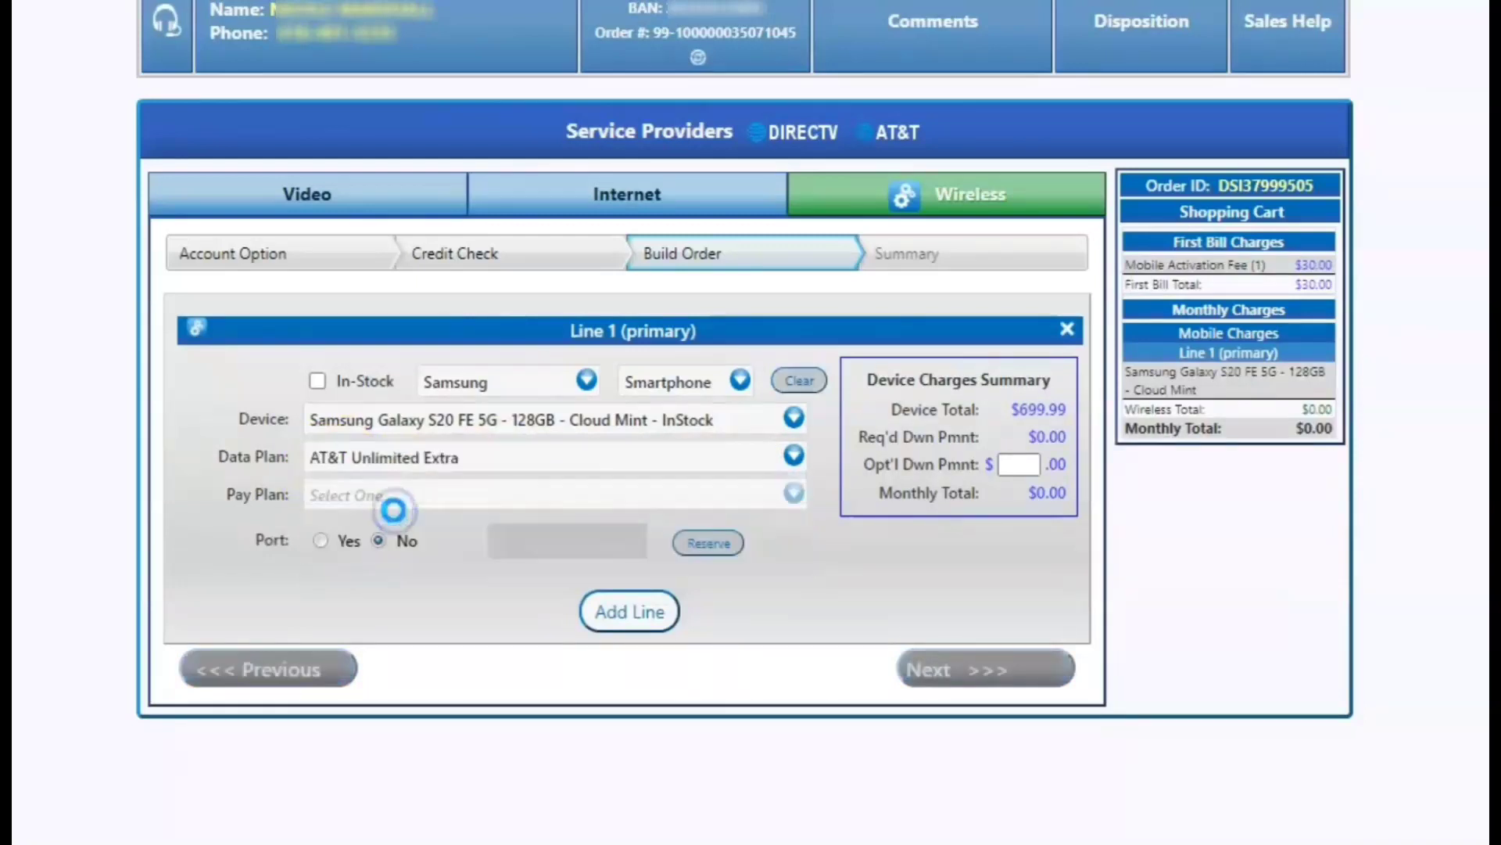
left_click(524, 562)
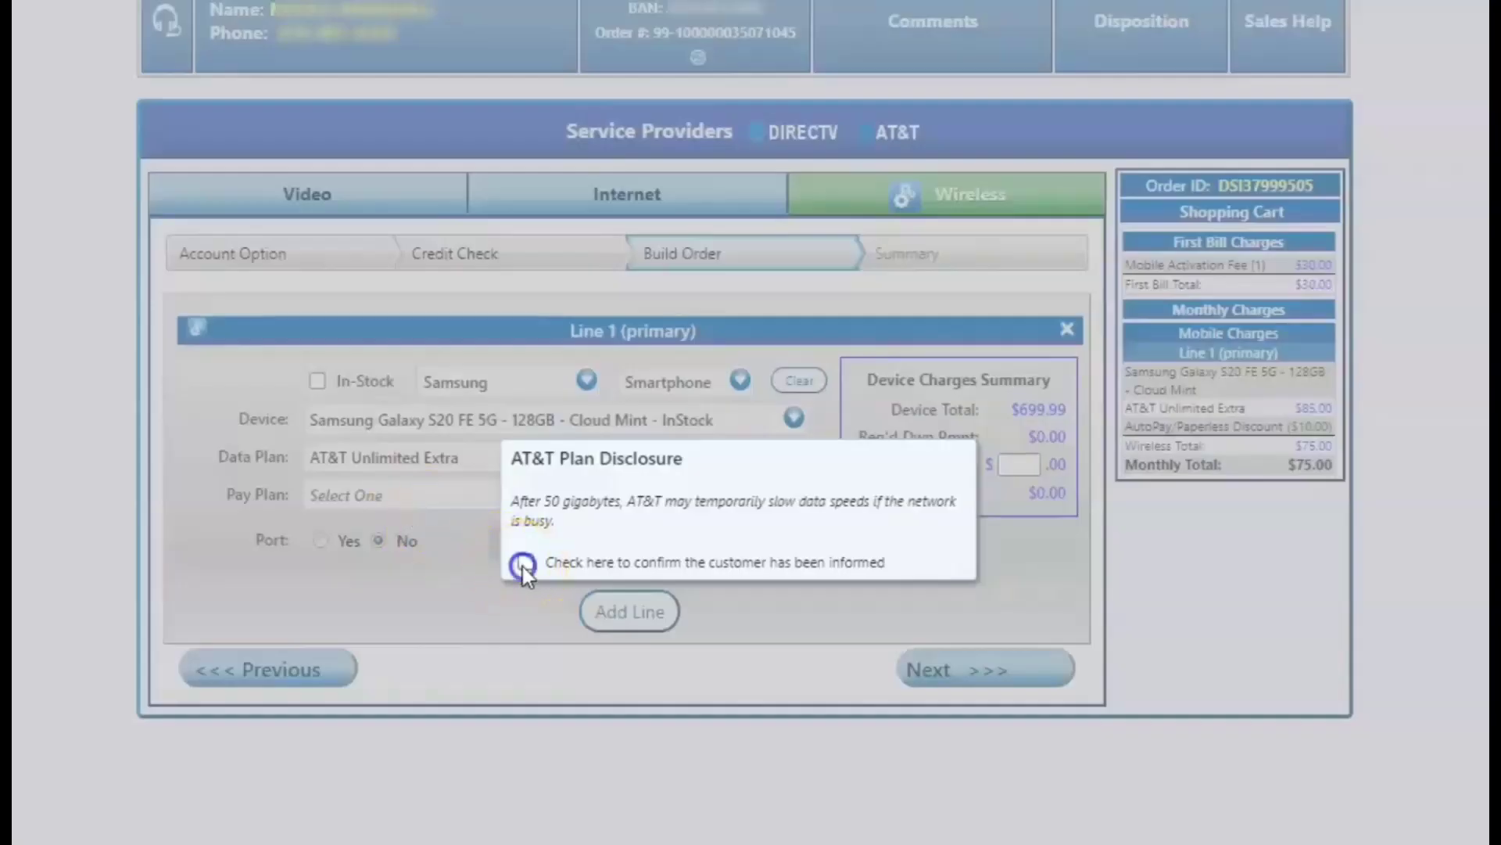
left_click(485, 631)
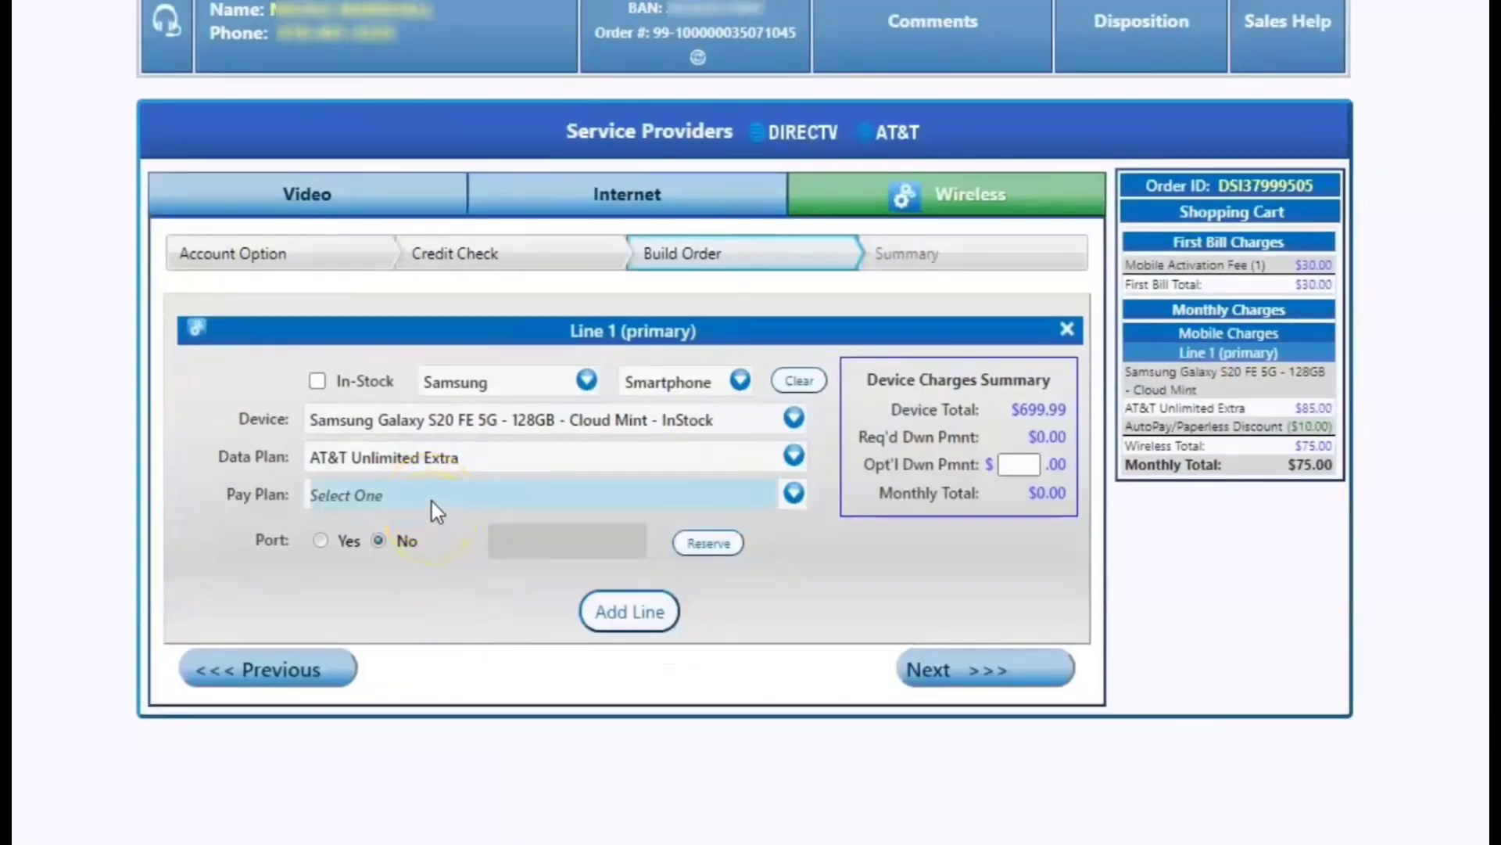
Set the pay plan to AT&T Installment Plan and set Port to Yes.
left_click(432, 500)
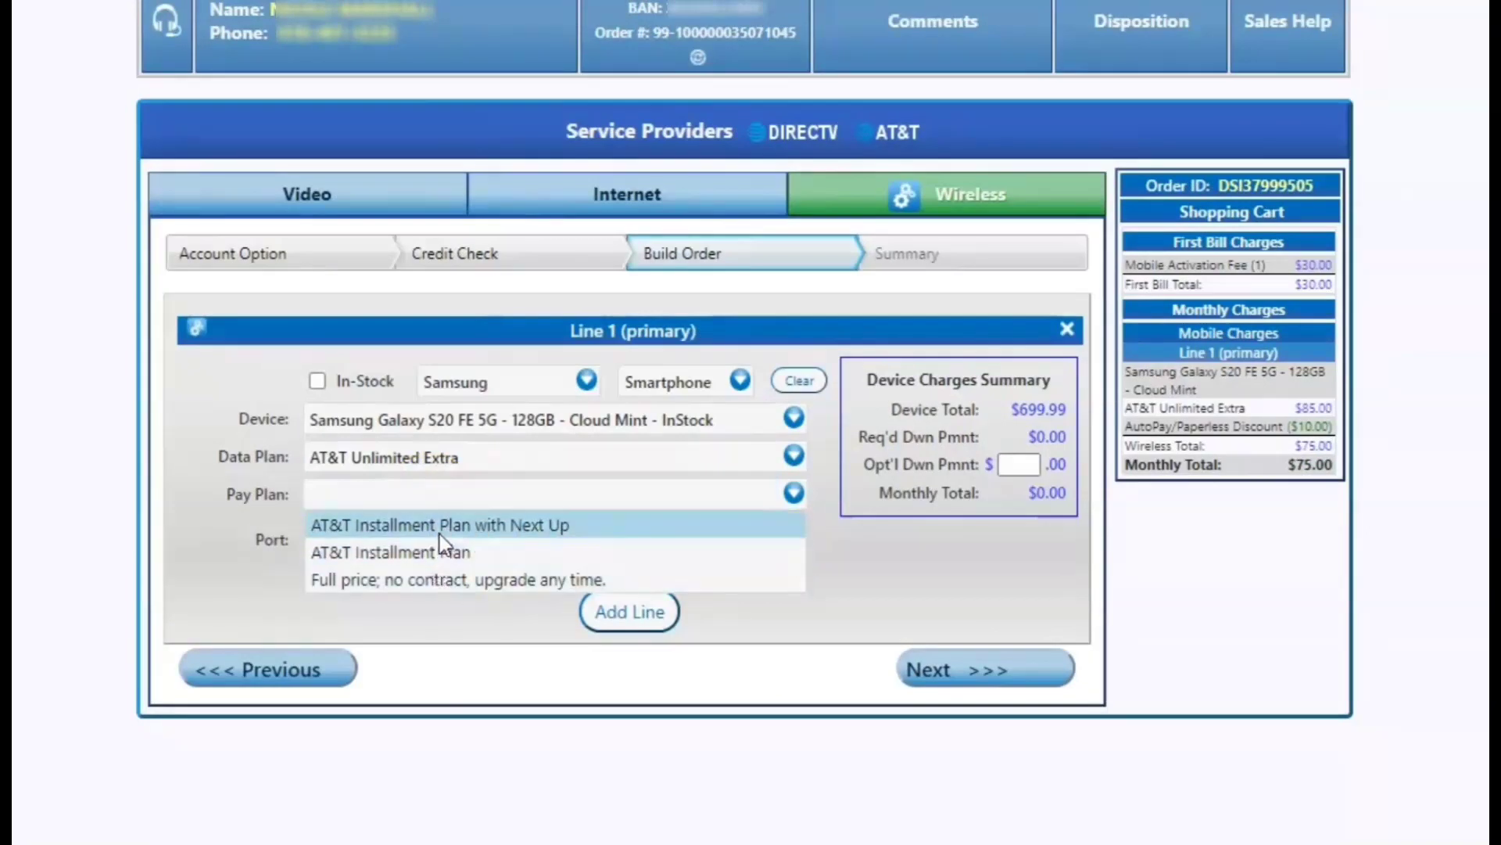
left_click(444, 555)
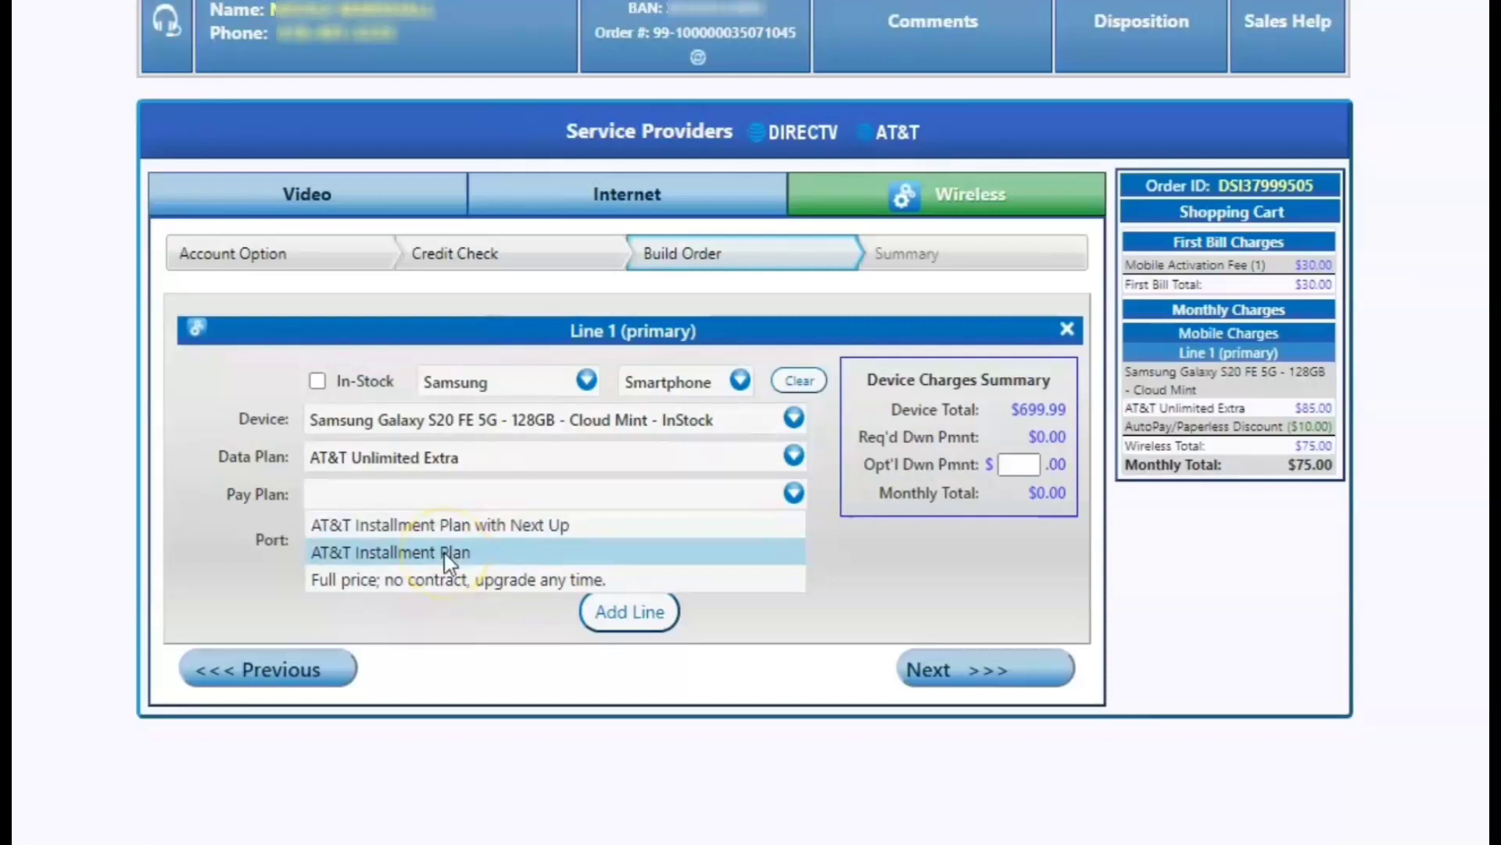
left_click(473, 541)
left_click(470, 551)
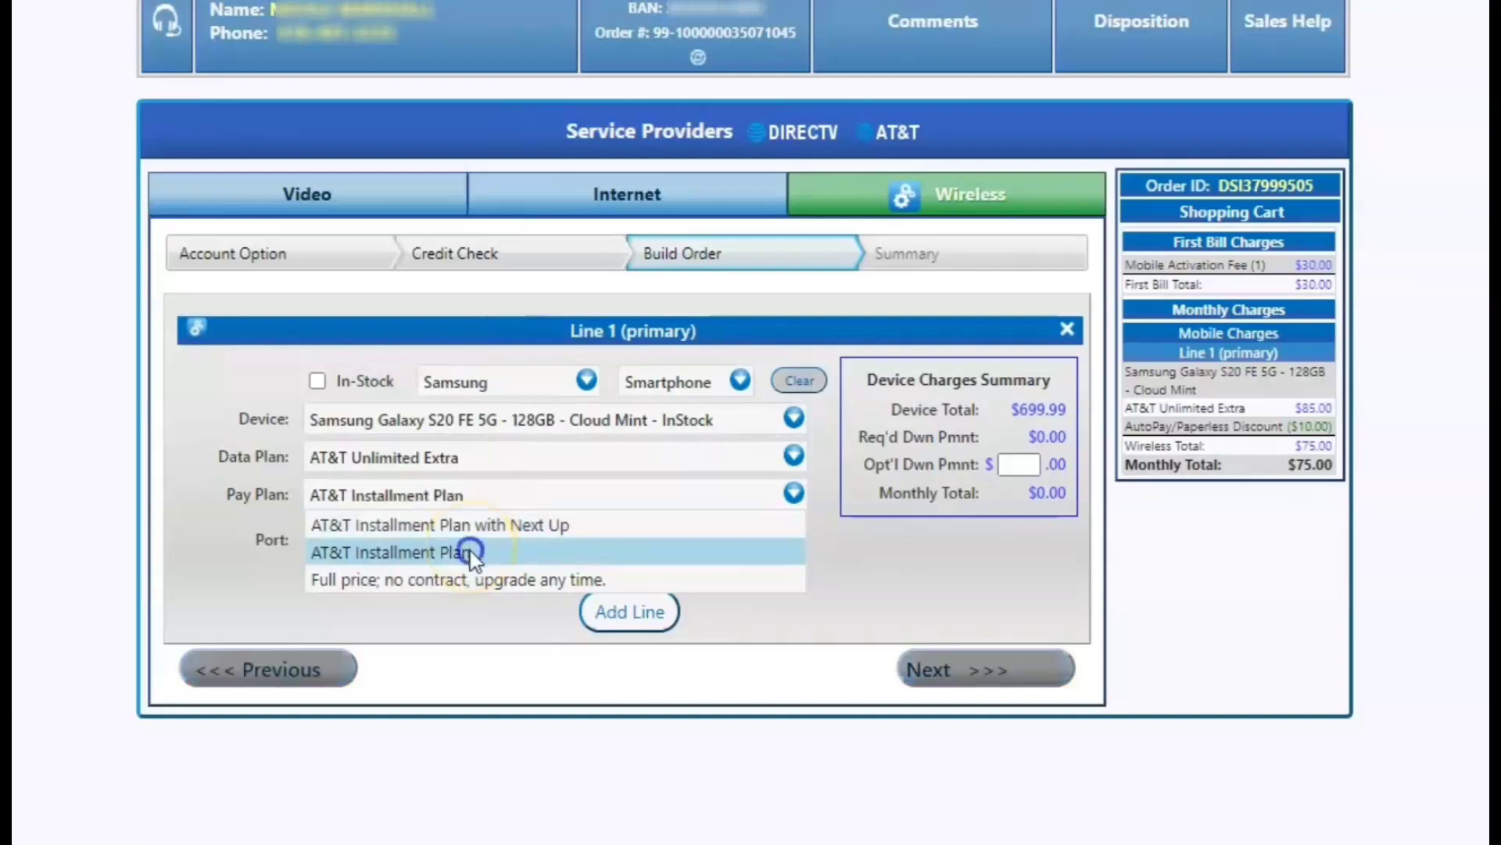
left_click(325, 542)
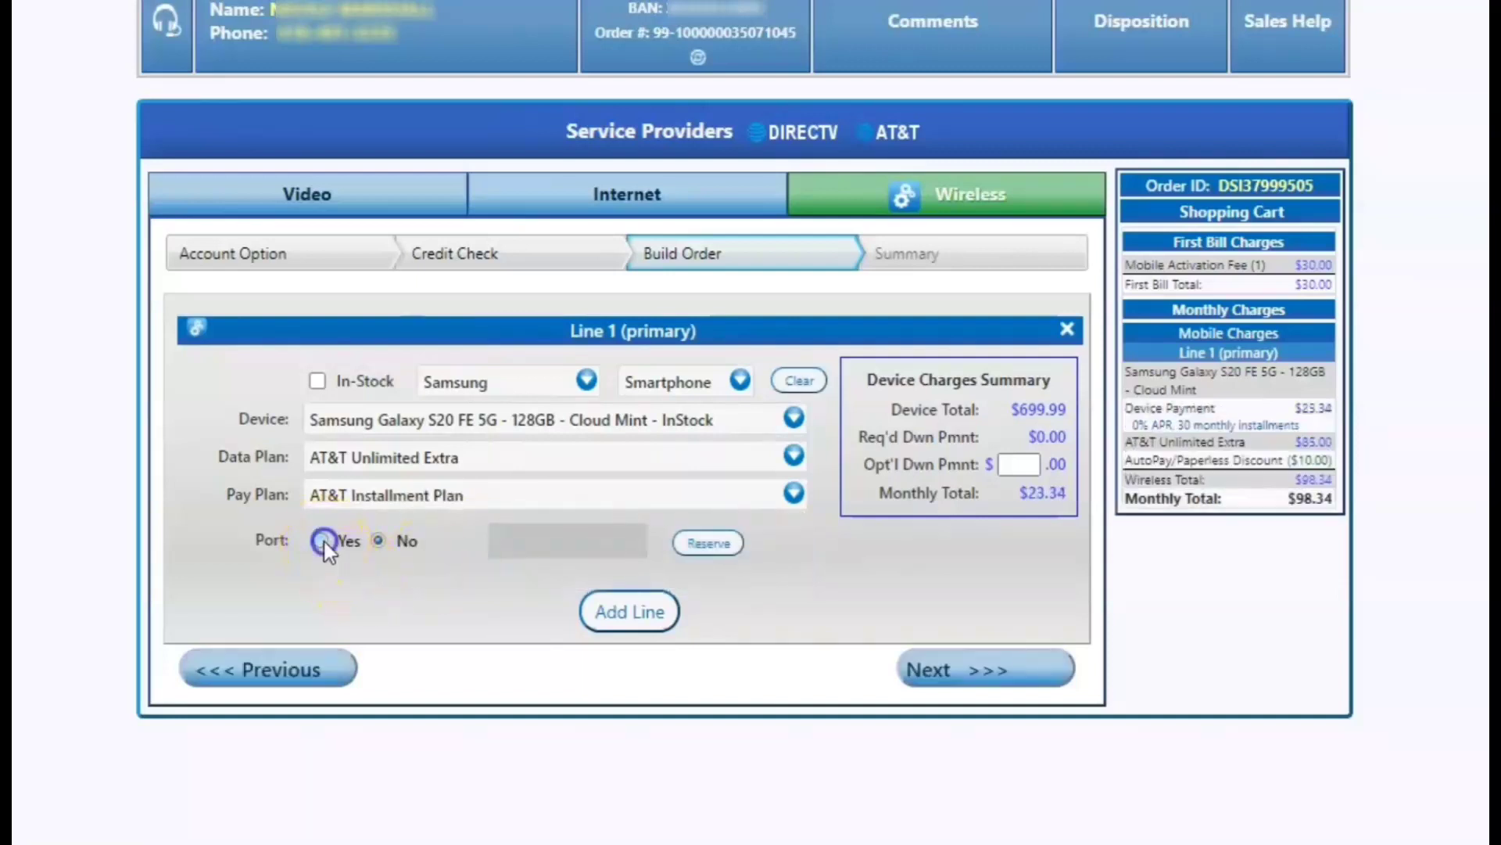
Enter and verify the phone number being ported to line 1.
left_click(514, 539)
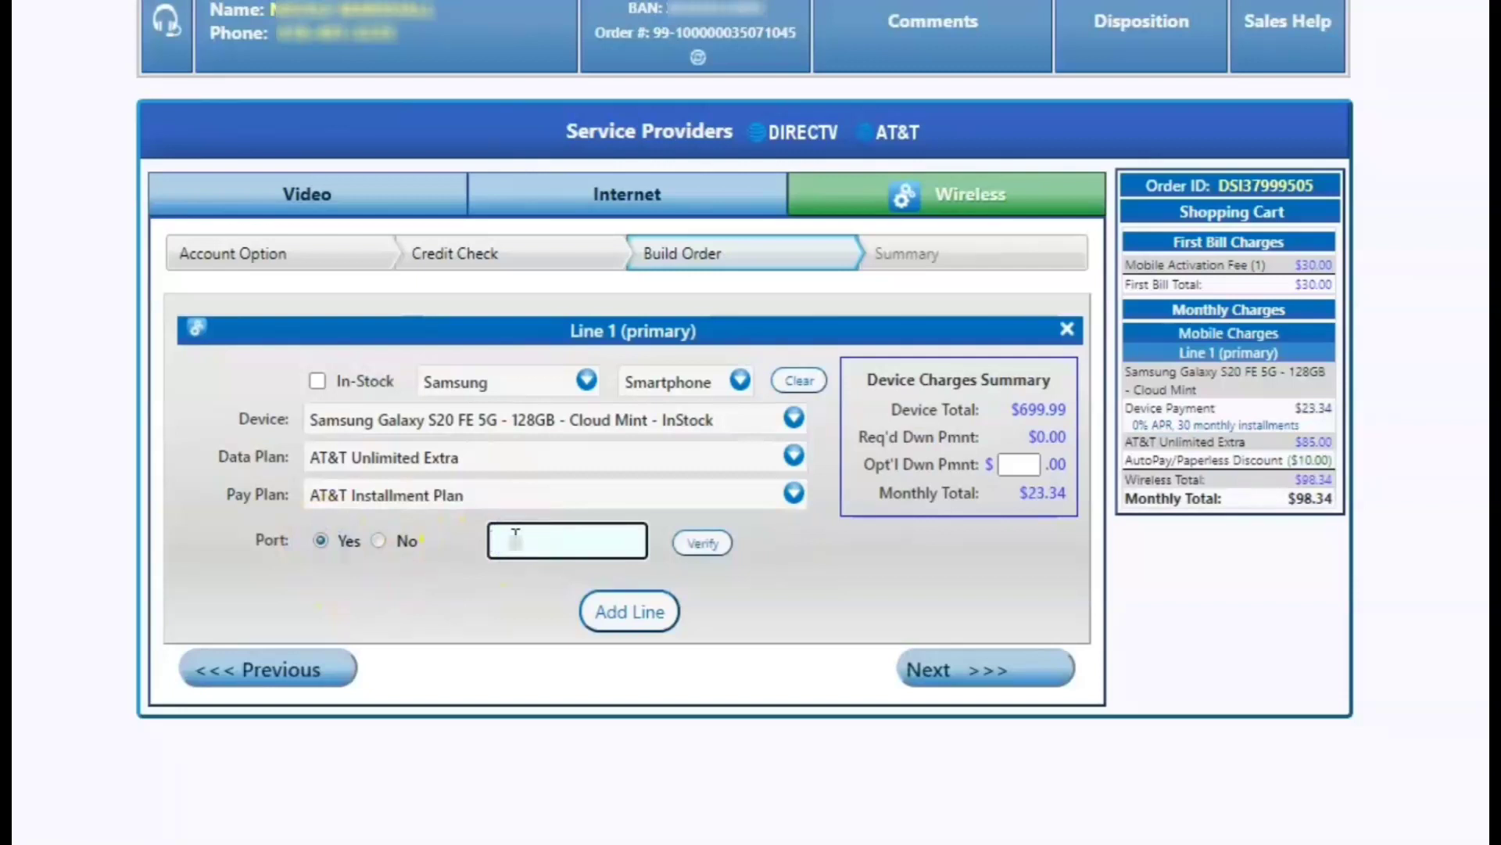
type("6305551234")
left_click(704, 542)
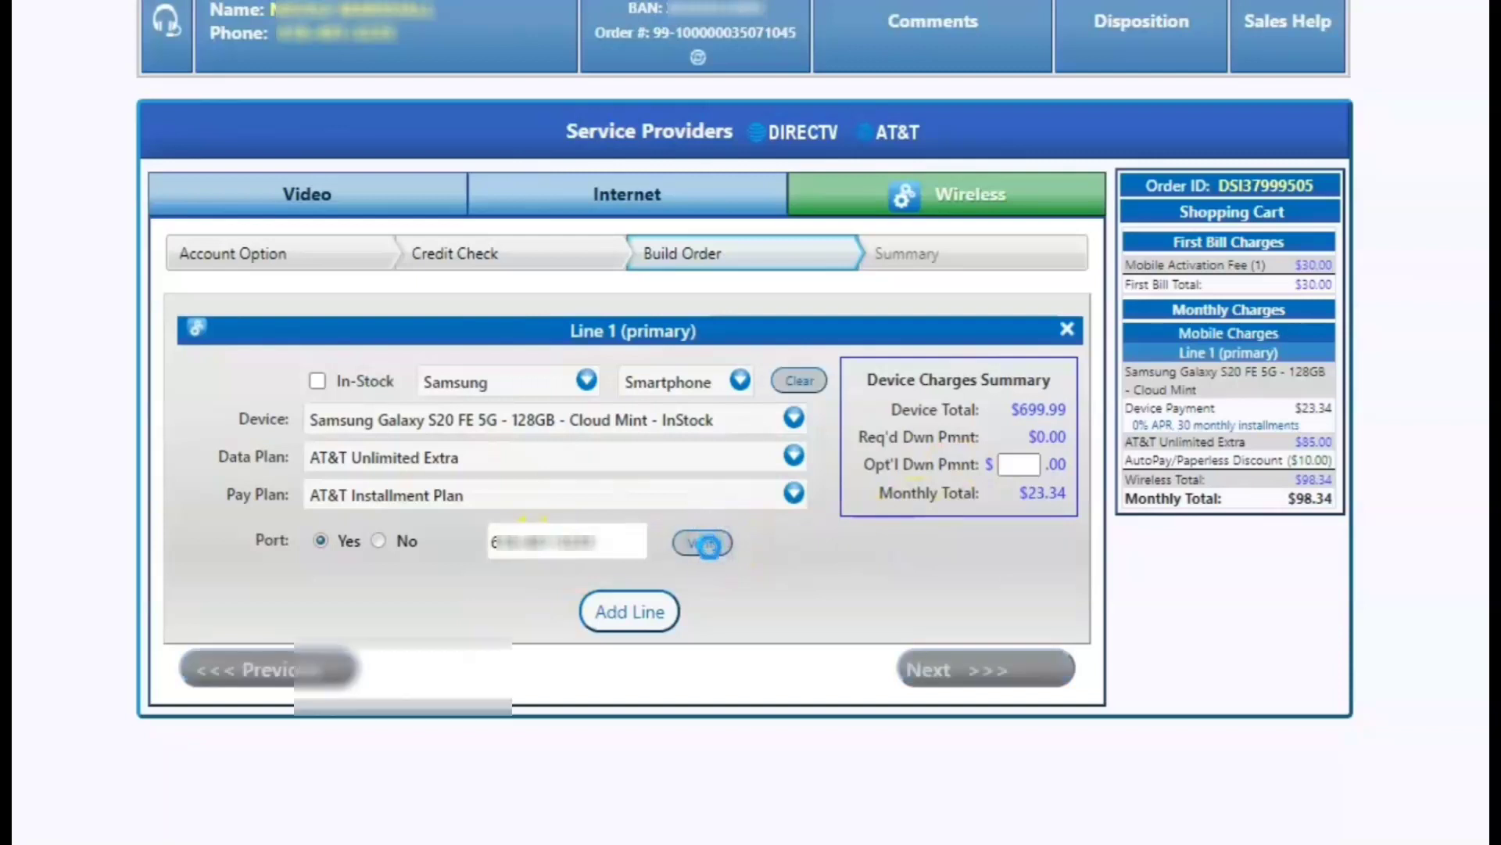
Fill in the Sprint account number and PIN, then add the port.
left_click(640, 626)
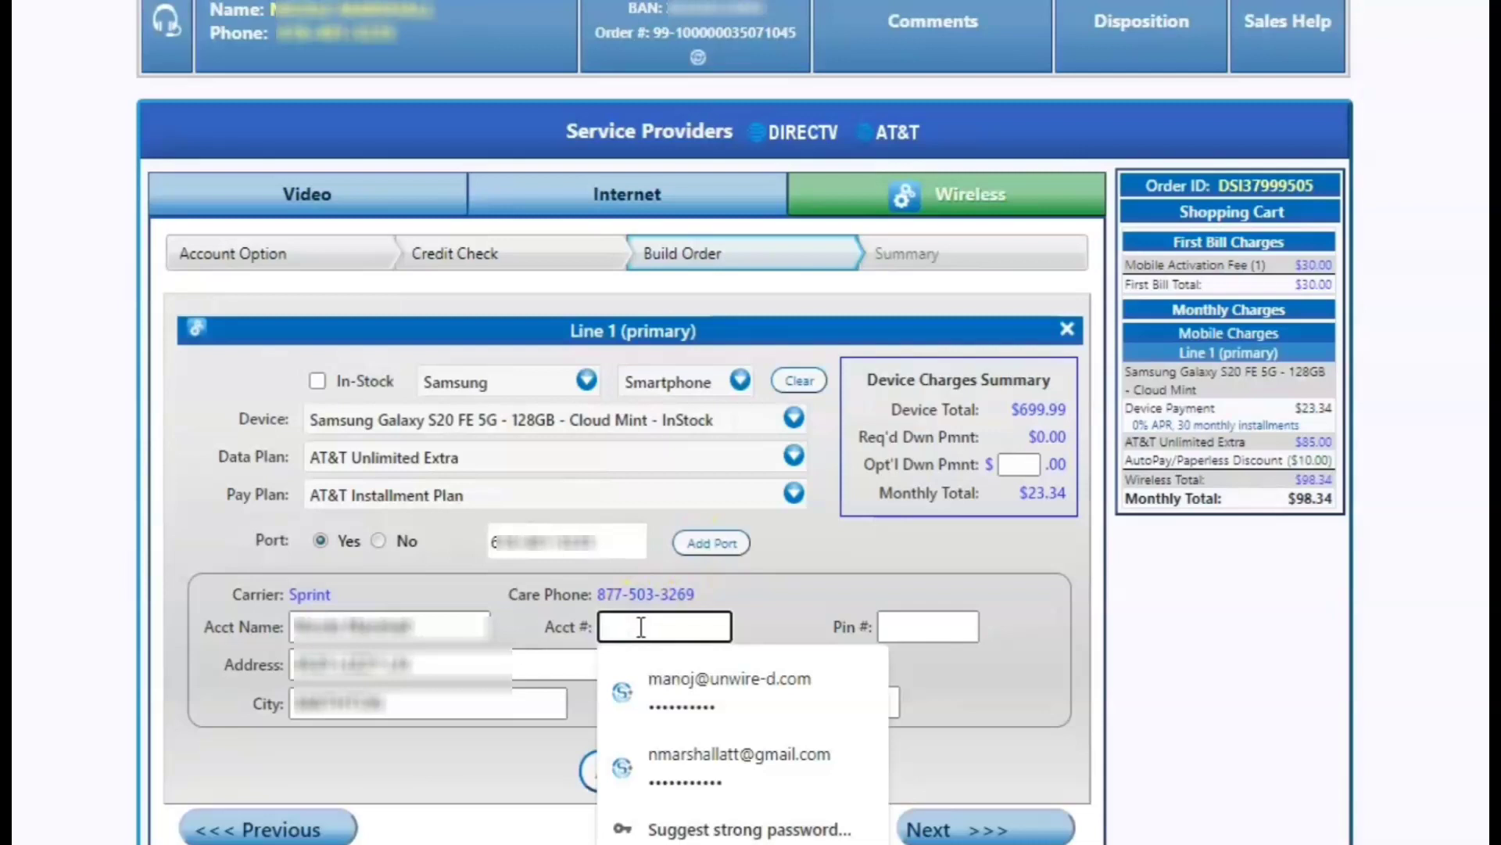
type("••••••")
key("BackSpace")
key("BackSpace")
key("BackSpace")
key("BackSpace")
key("BackSpace")
key("BackSpace")
type("•••••••••")
left_click(952, 624)
key("Escape")
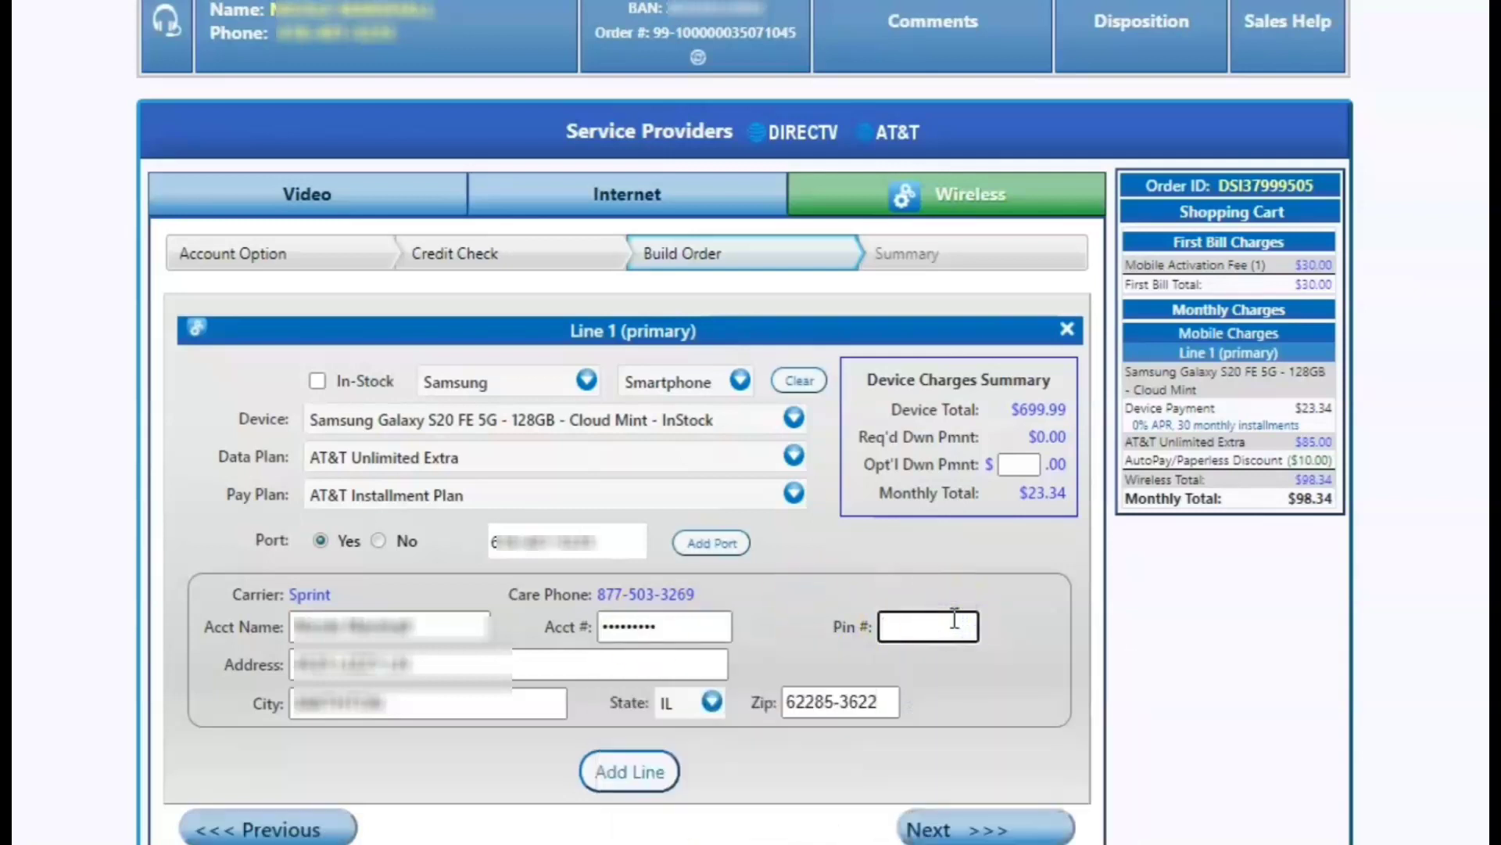
type("••••••••")
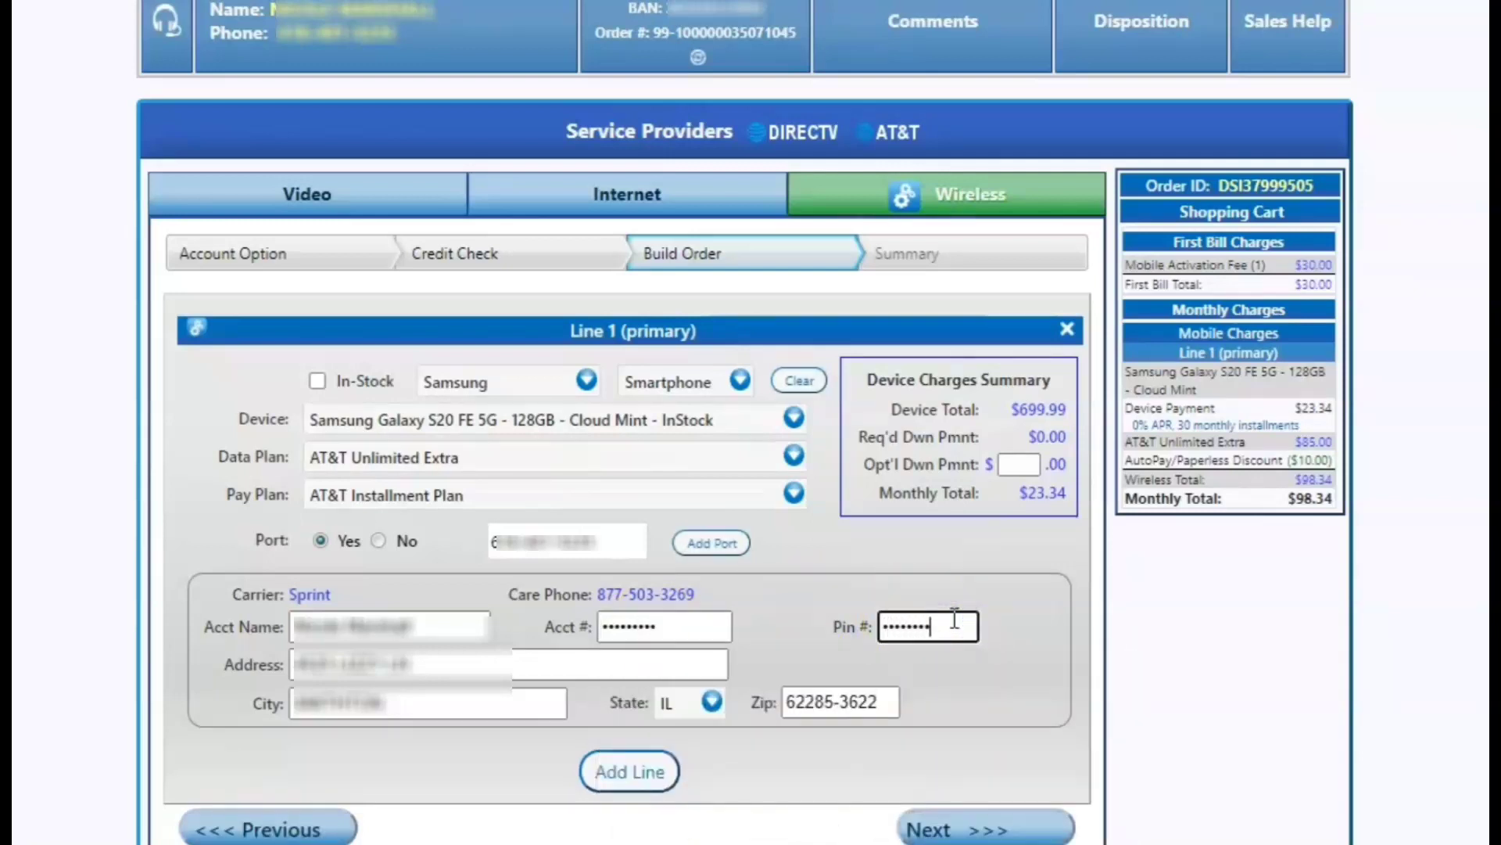
left_click(698, 540)
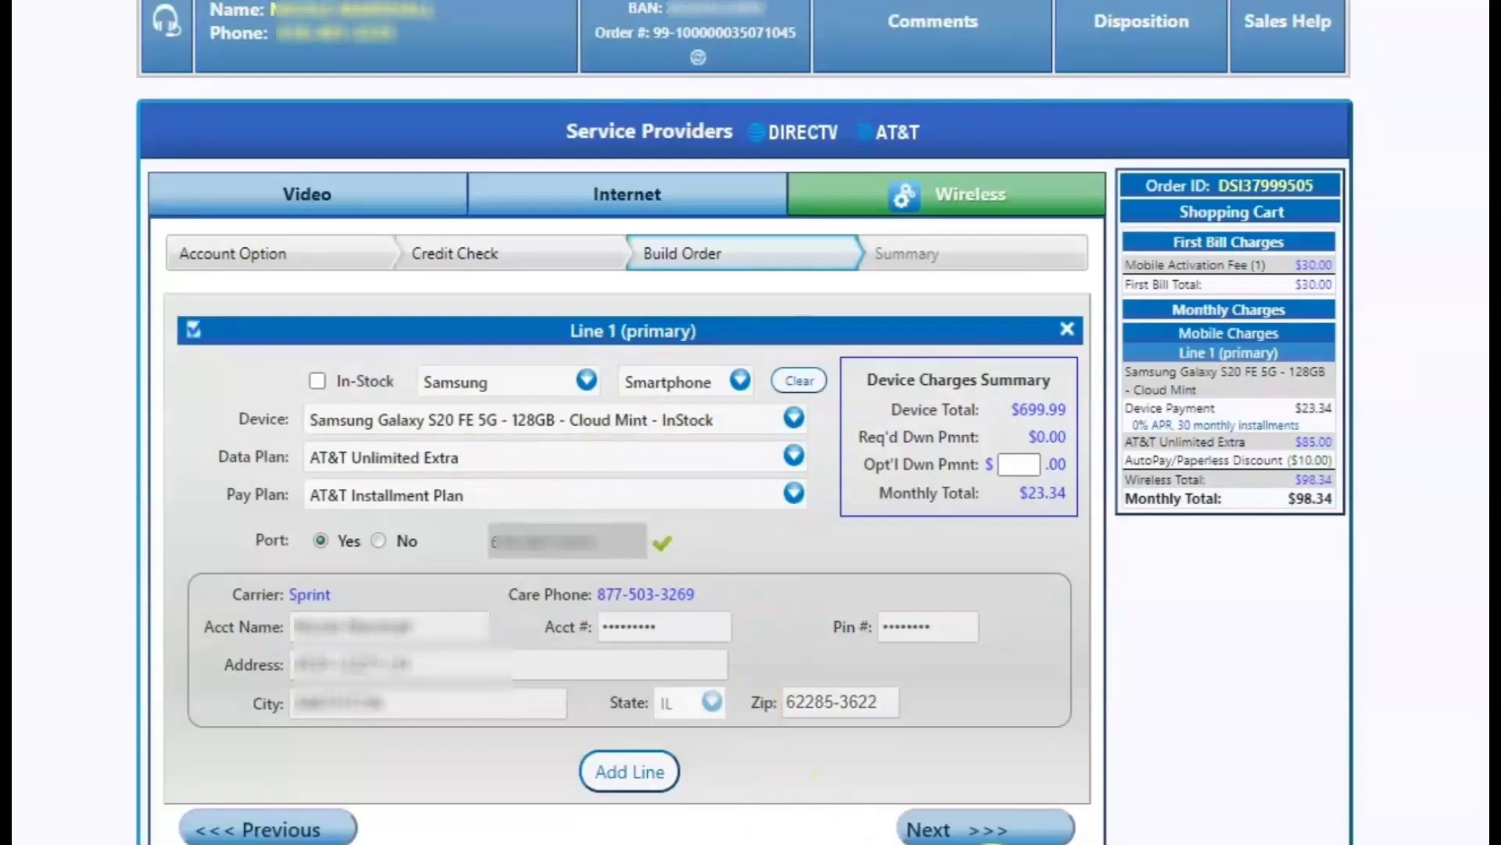
Advance through the order Summary and finalize to the Payment Information page.
left_click(948, 827)
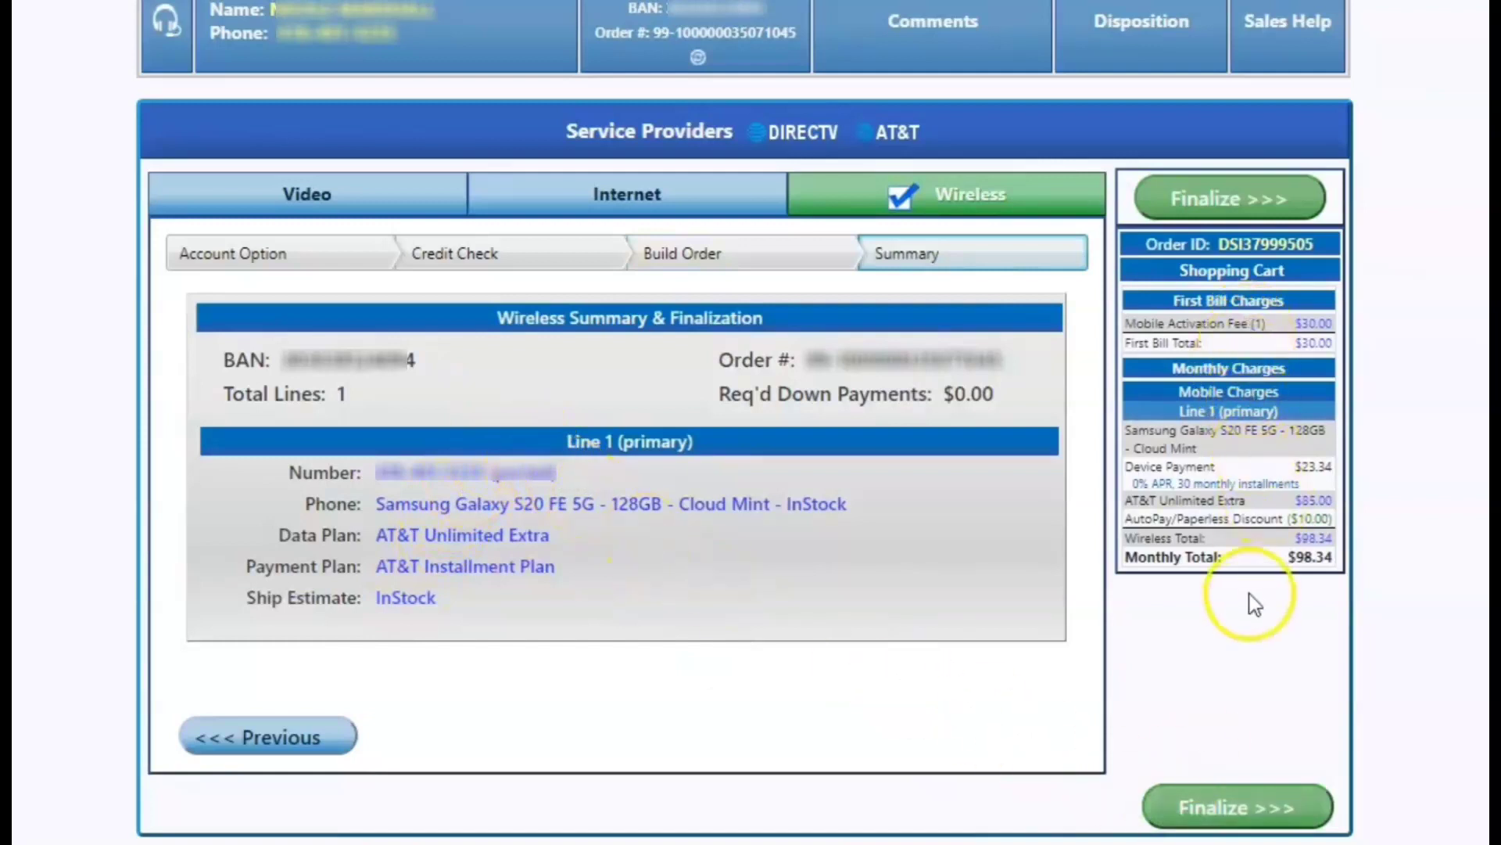
left_click(1230, 826)
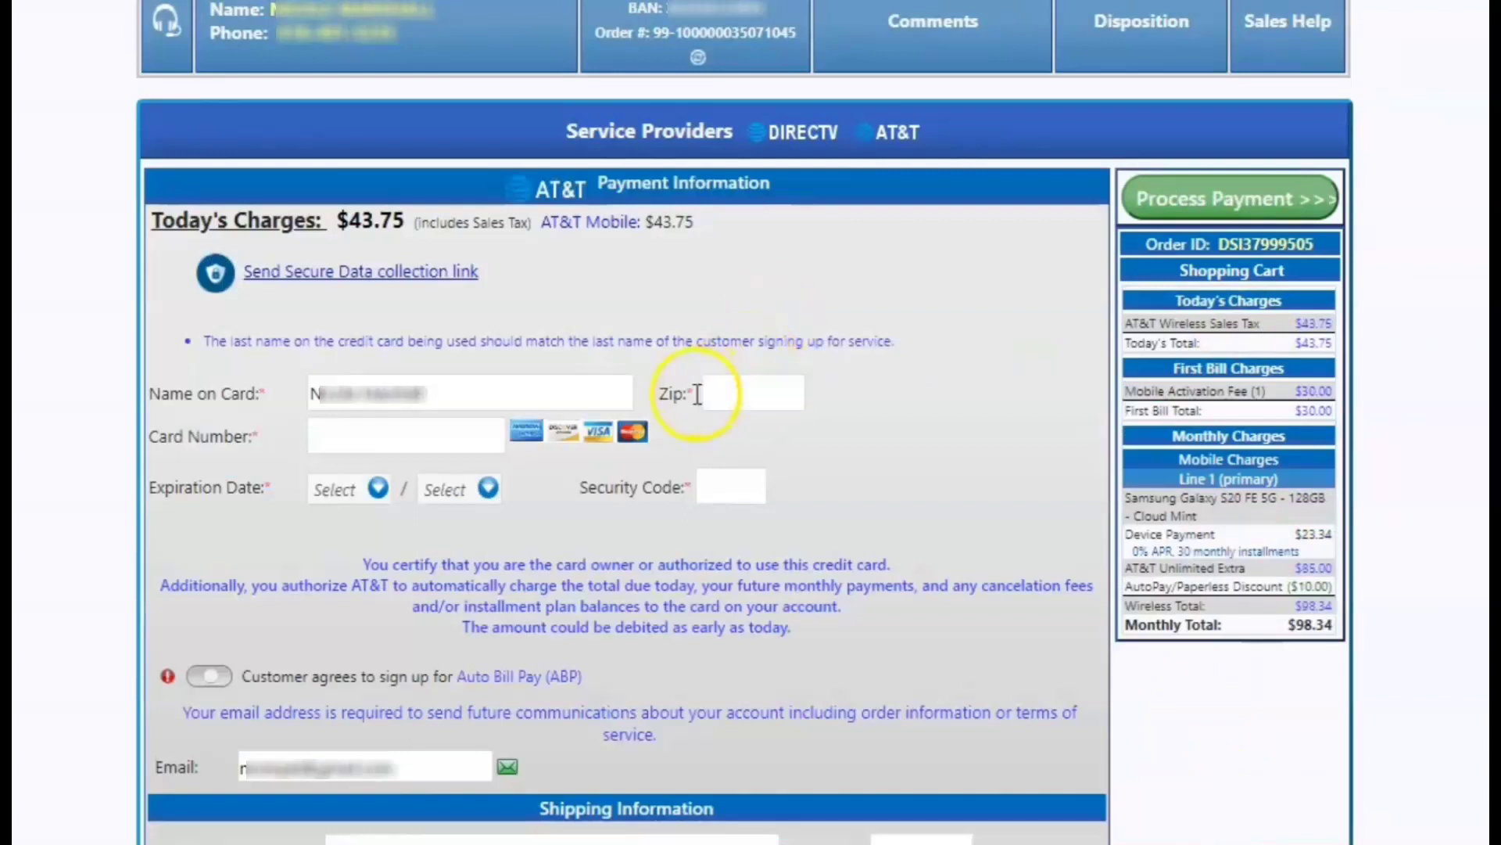
left_click(469, 444)
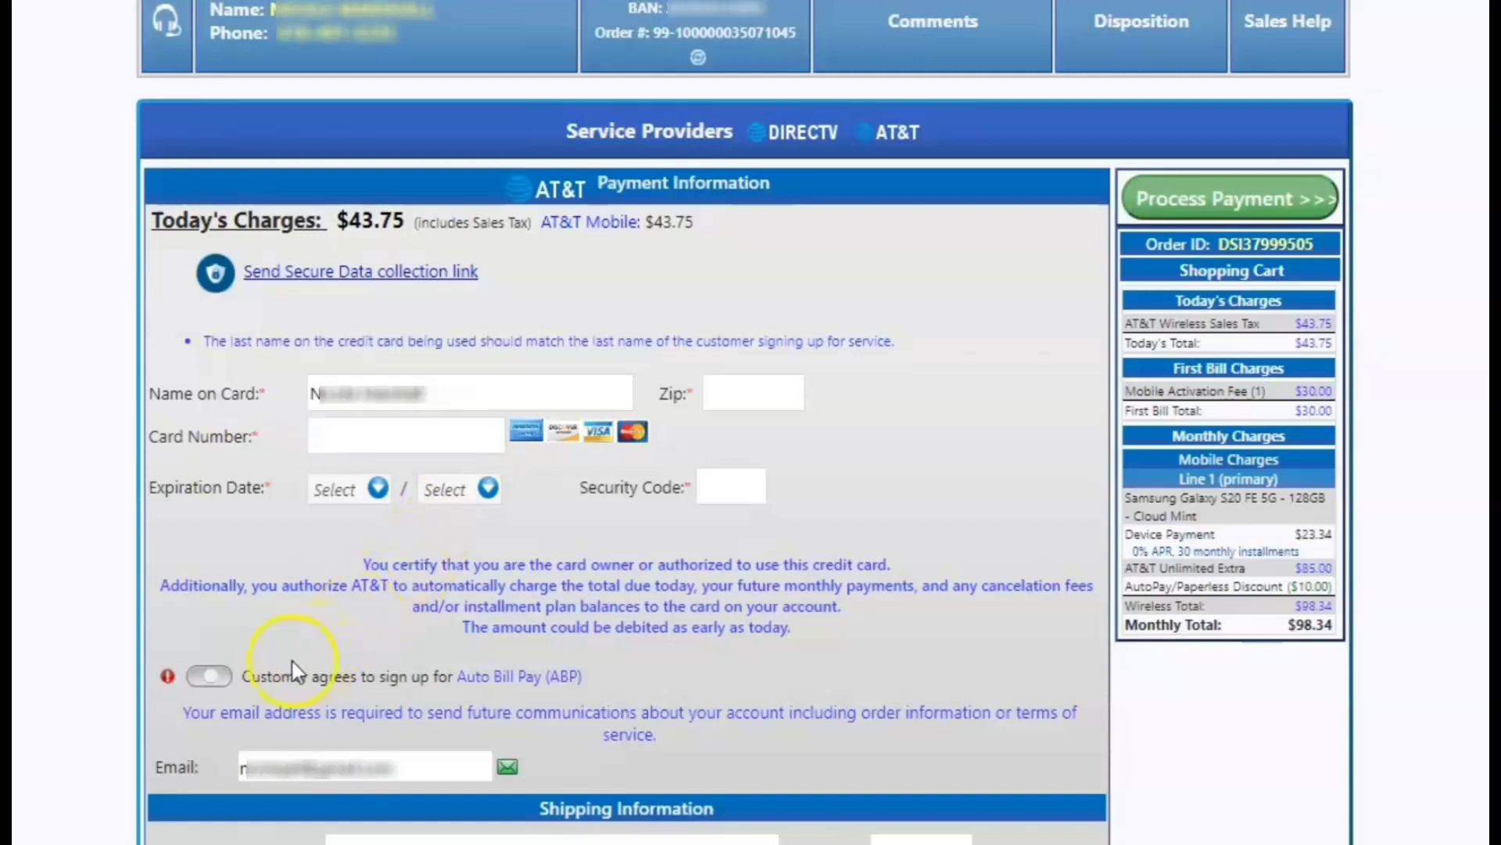
left_click(209, 681)
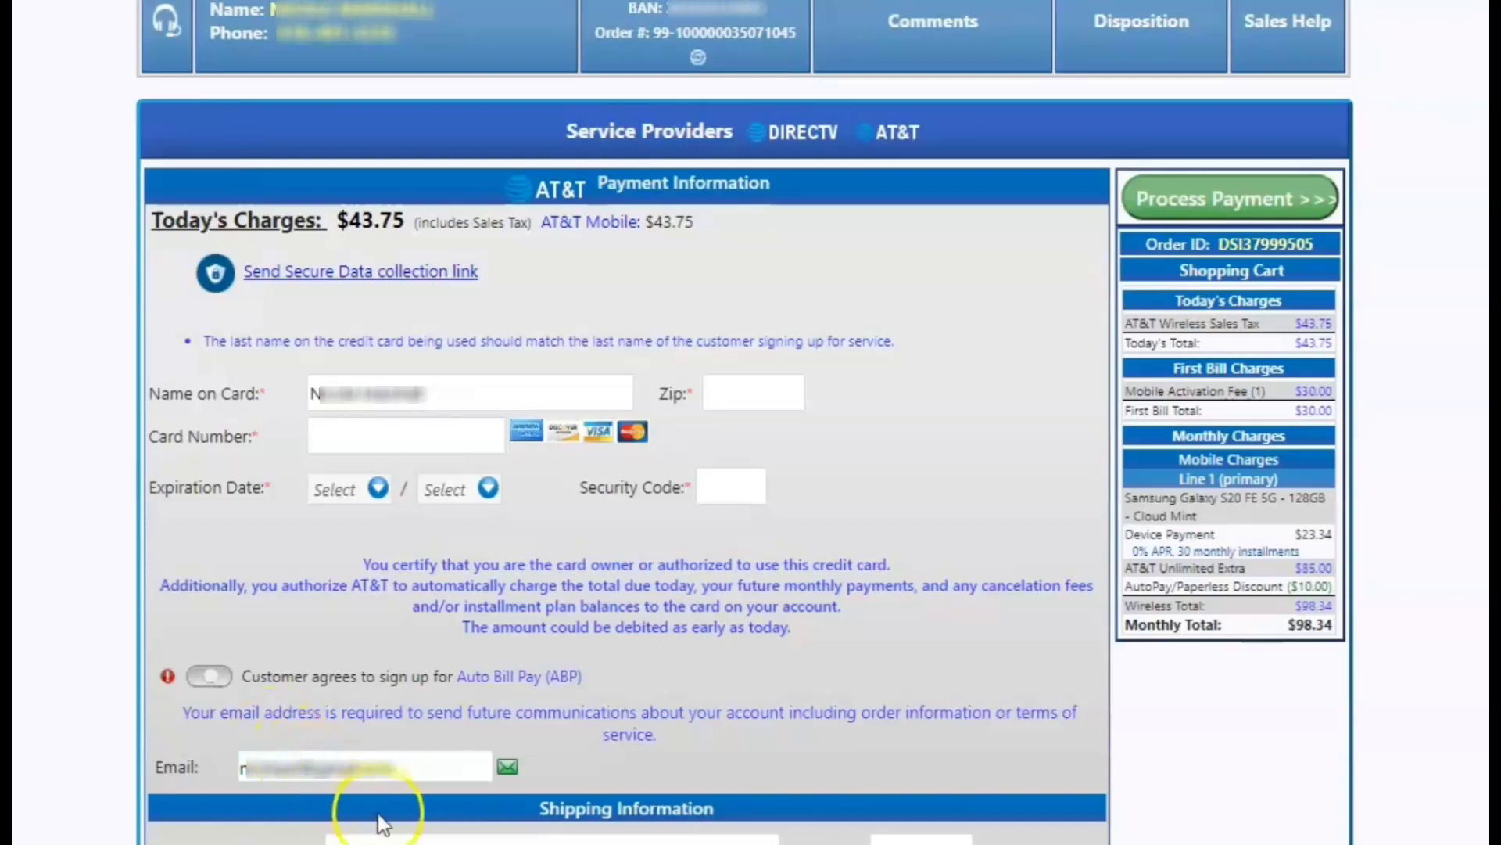
left_click(396, 774)
left_click(484, 840)
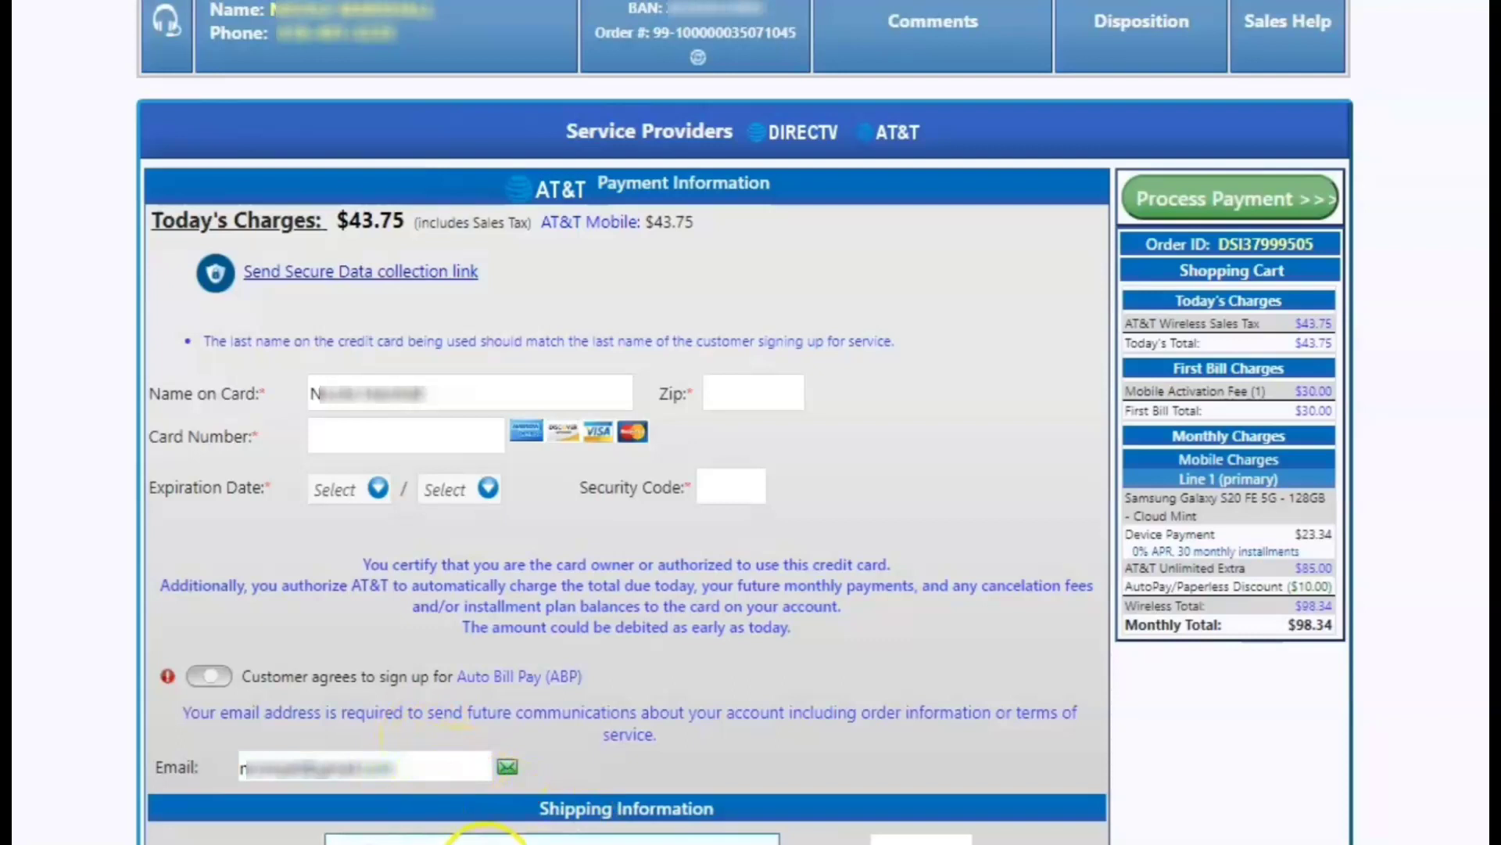